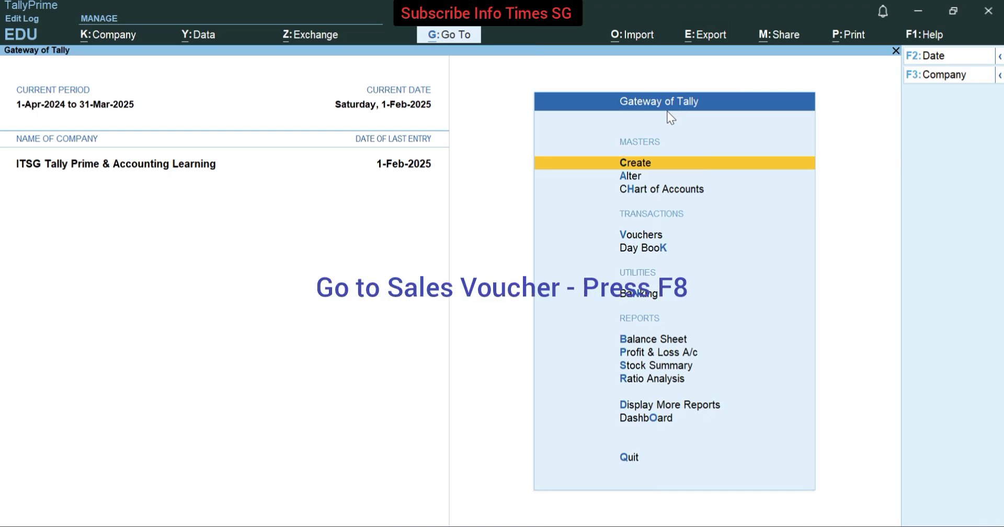
Step: Start Sales voucher No. 4 dated 2-Feb-2025 and move on to the party account
key(F8)
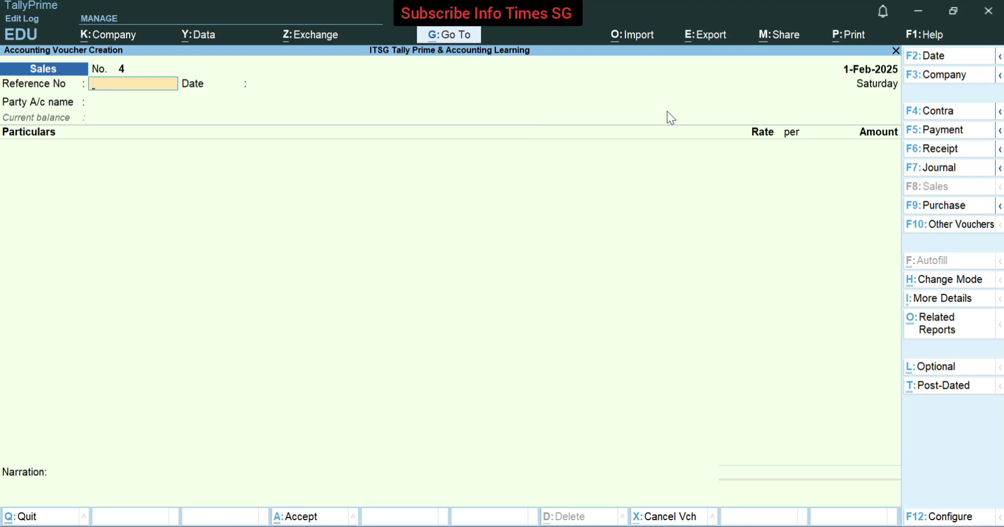
key(F2)
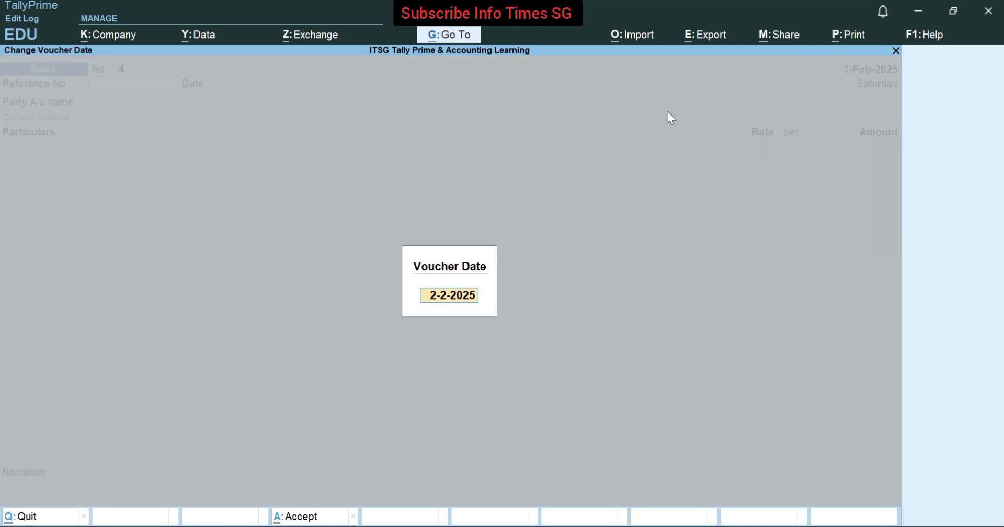
text(2-2-25)
key(Return)
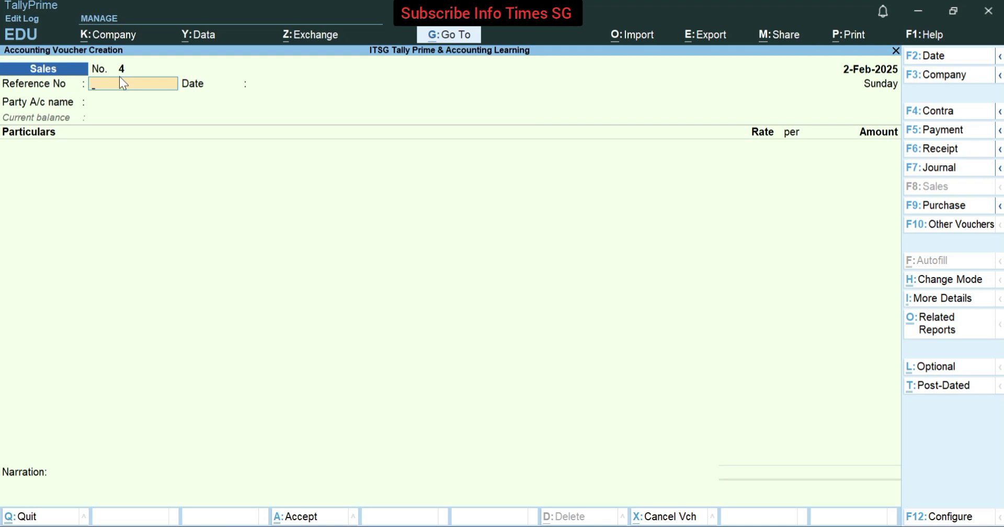
key(Return)
key(Return)
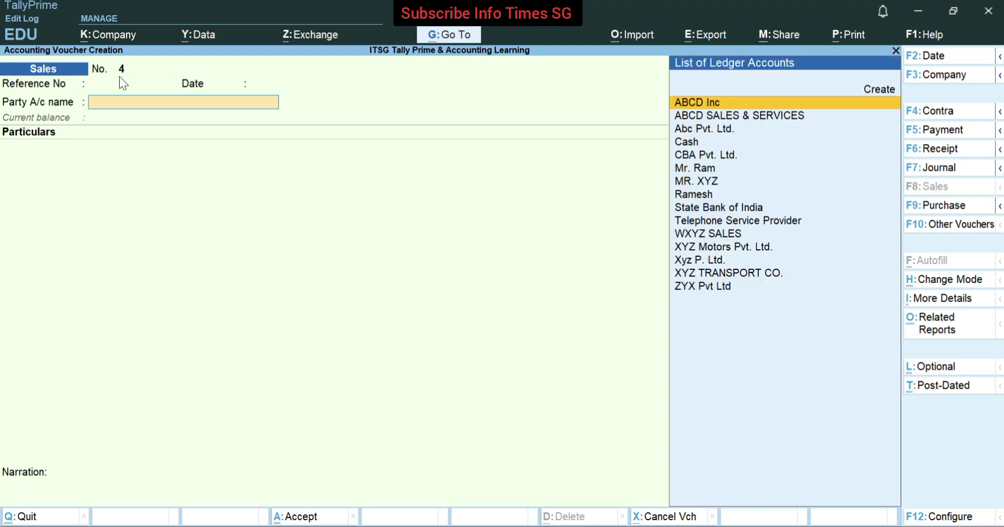
Step: Choose ABCD Inc as the party and open its ledger for alteration
key(Return)
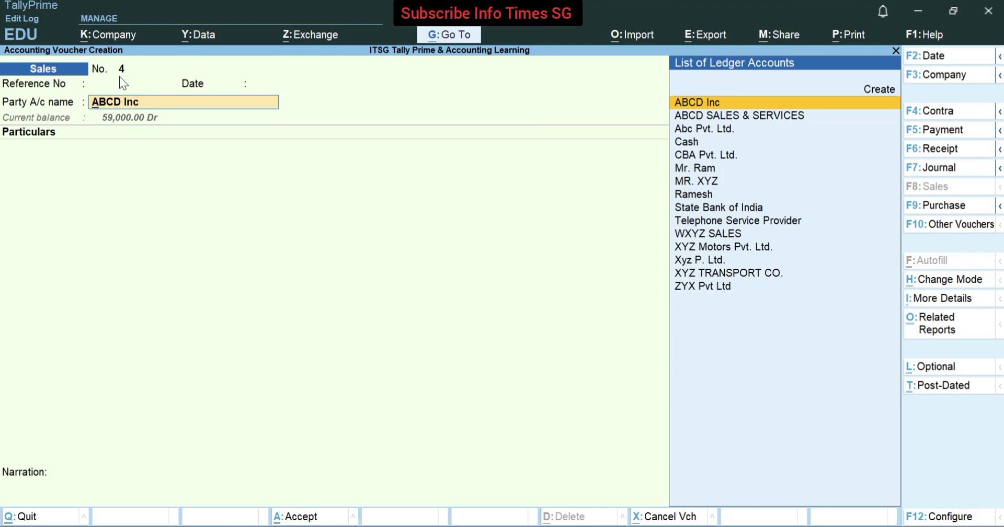
key(ctrl+Return)
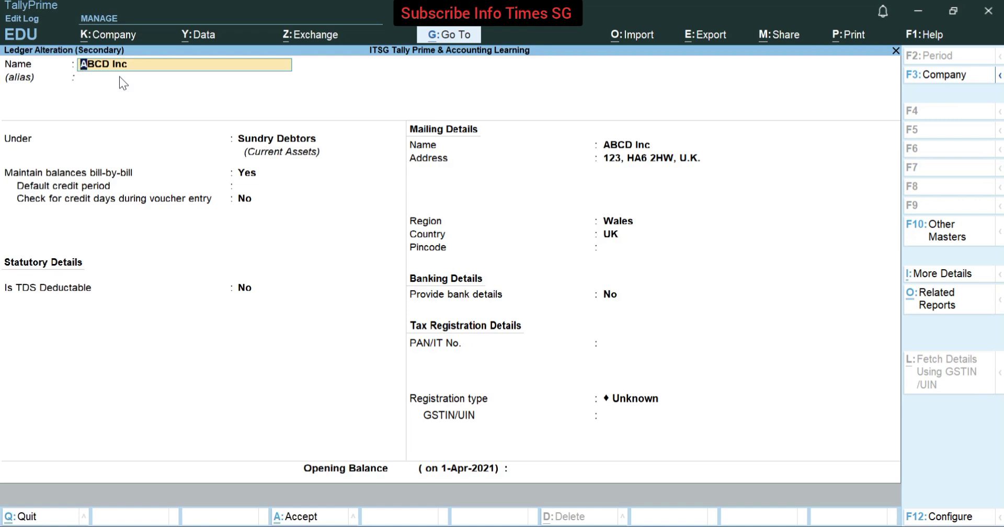
key(Return)
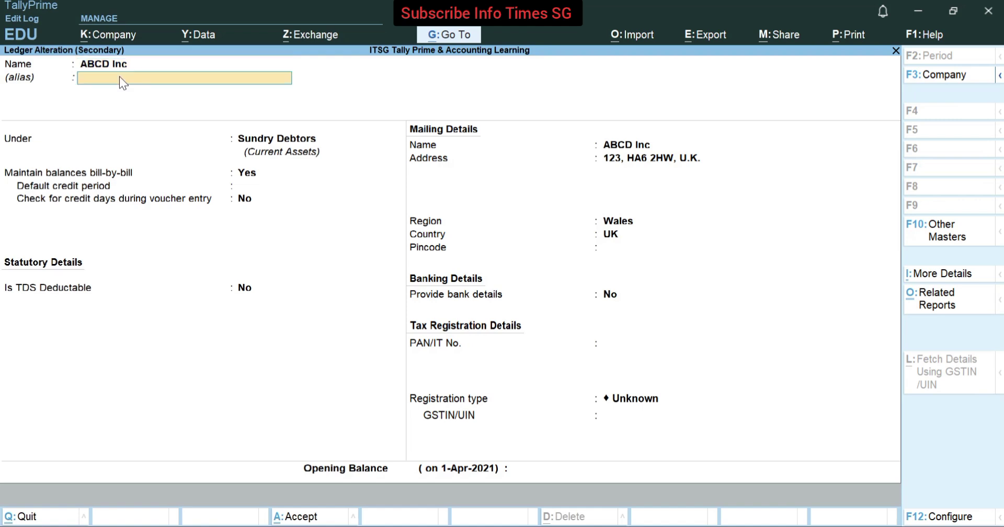
key(Return)
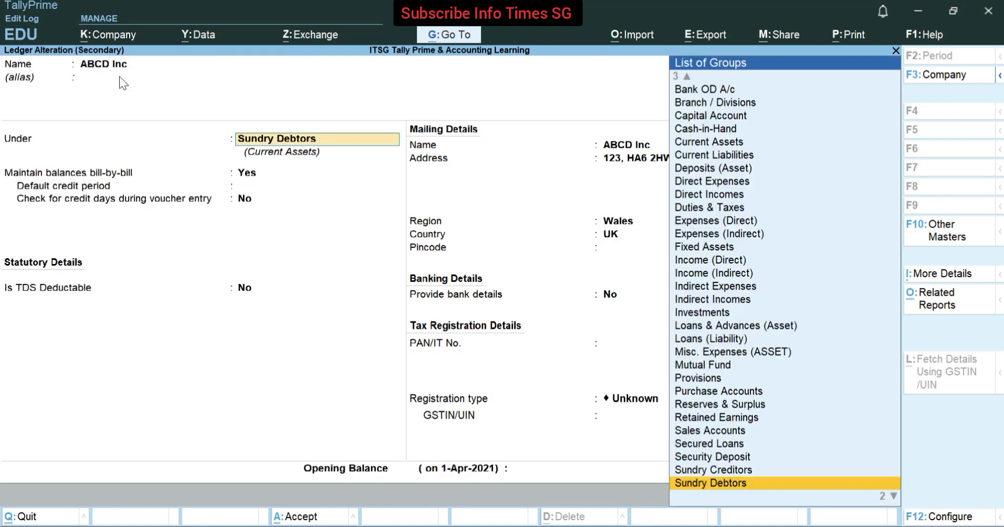
Step: Keep the ledger under Sundry Debtors with bill-by-bill Yes, no credit period, and credit-day checking No
key(Up)
key(Down)
key(Down)
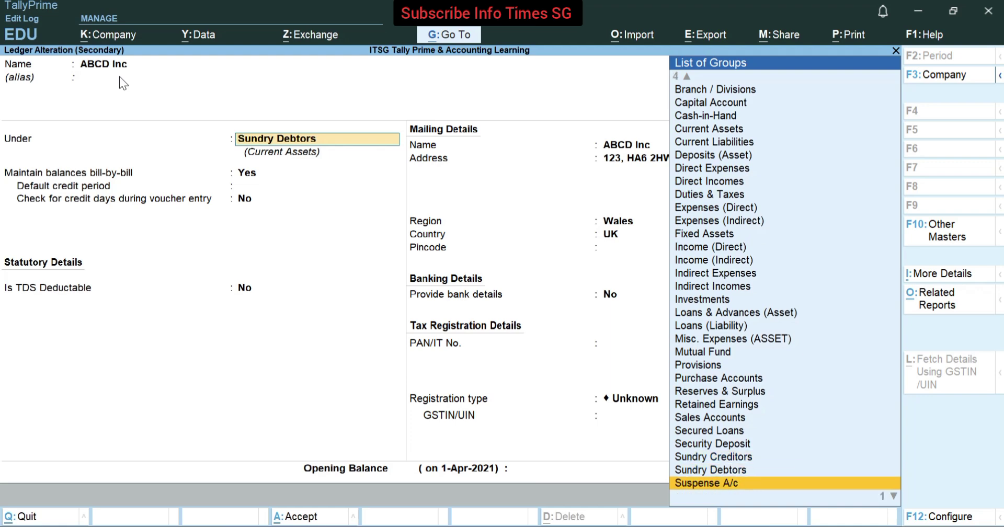
key(Up)
key(Return)
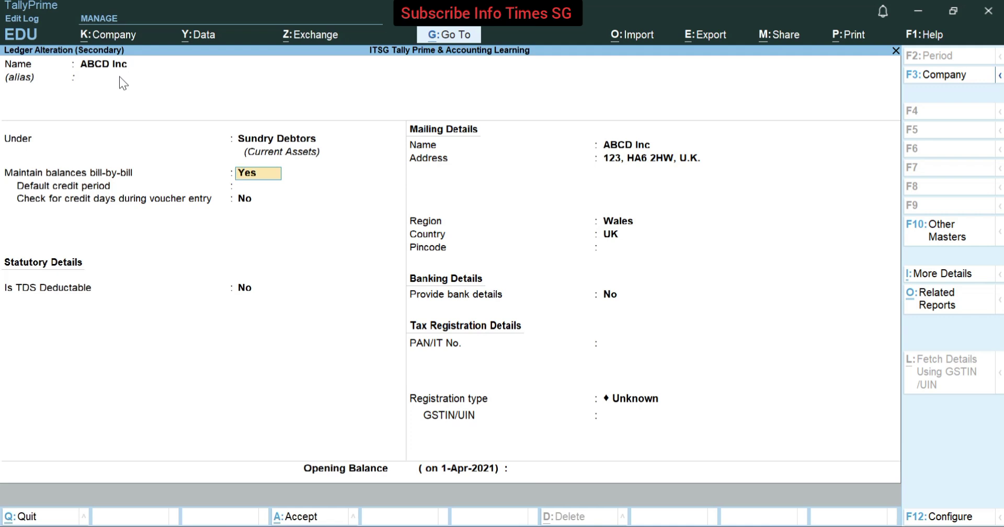
key(Return)
key(BackSpace)
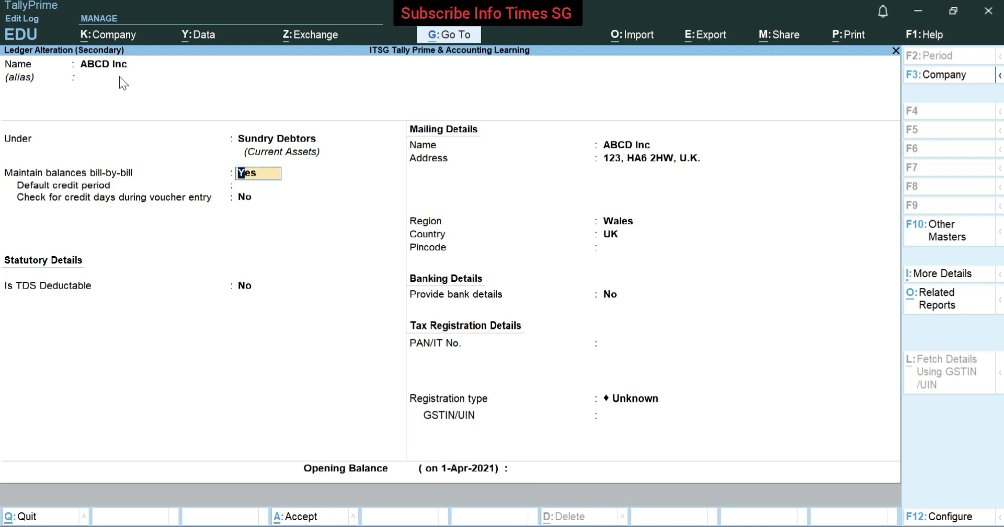
key(Return)
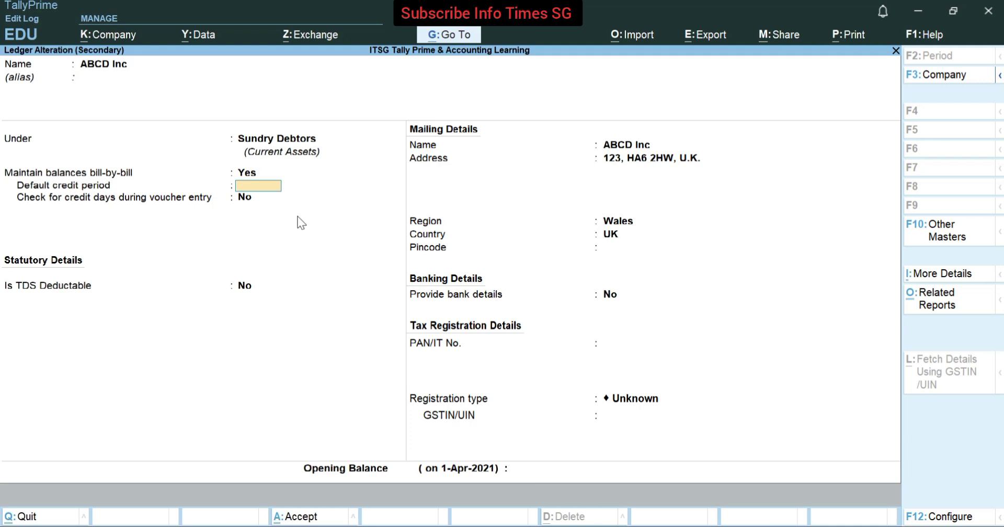
key(Return)
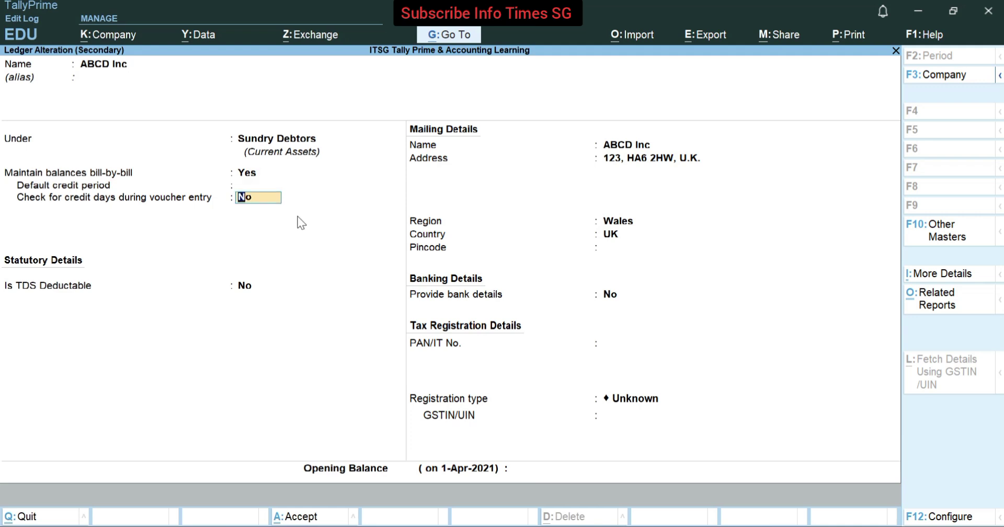
key(Return)
key(Return)
key(Return)
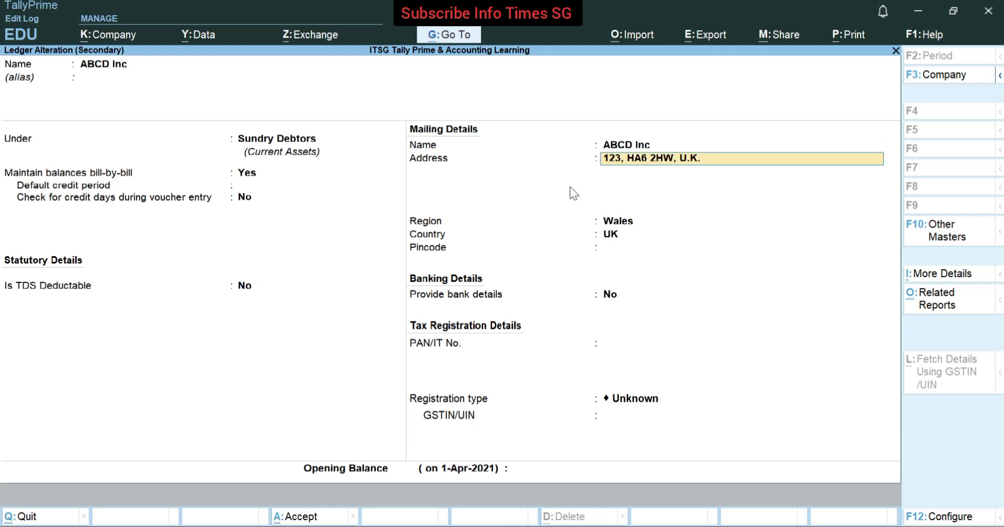
key(Return)
key(Return)
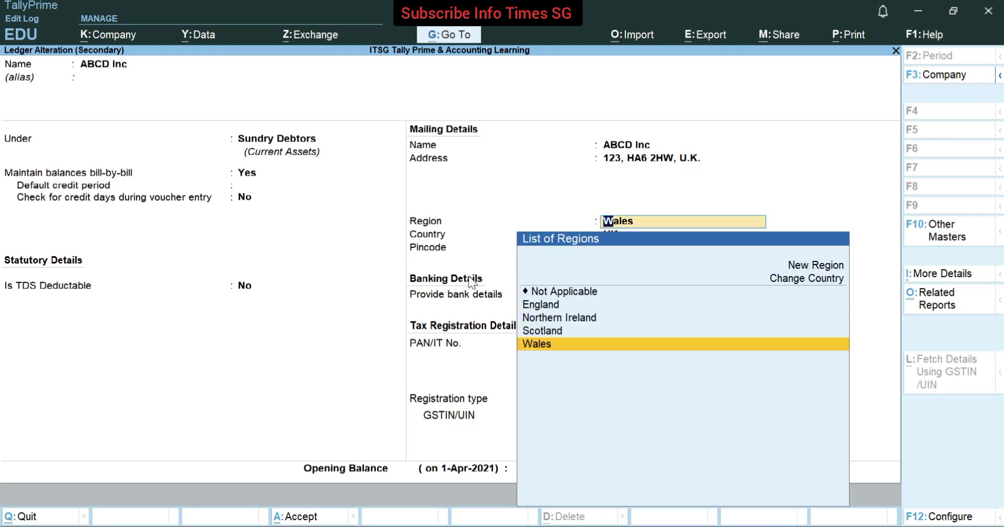
key(alt+c)
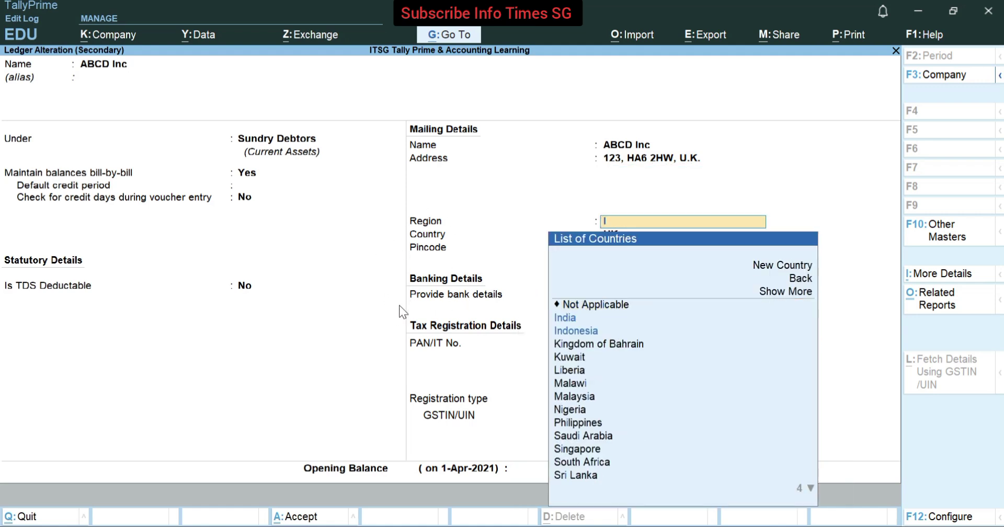
text(Indi)
key(Return)
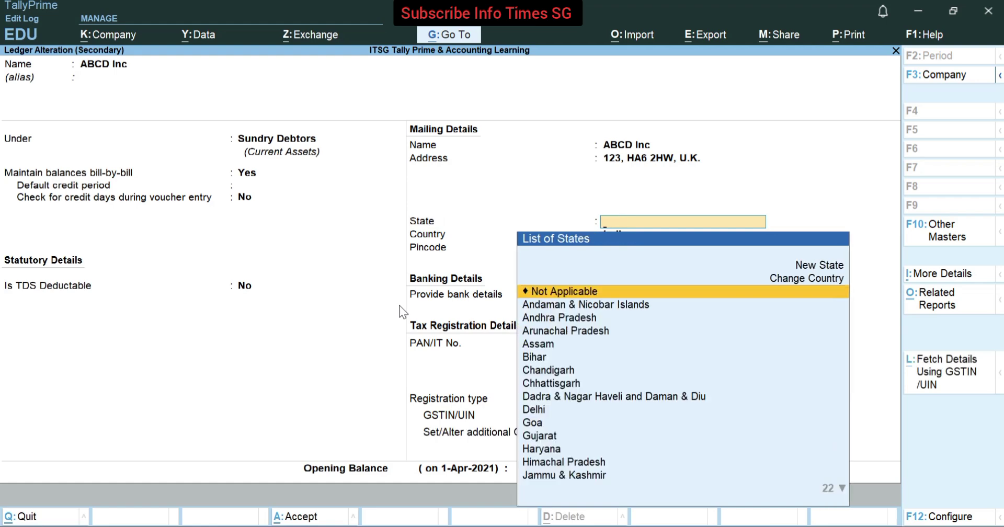
key(BackSpace)
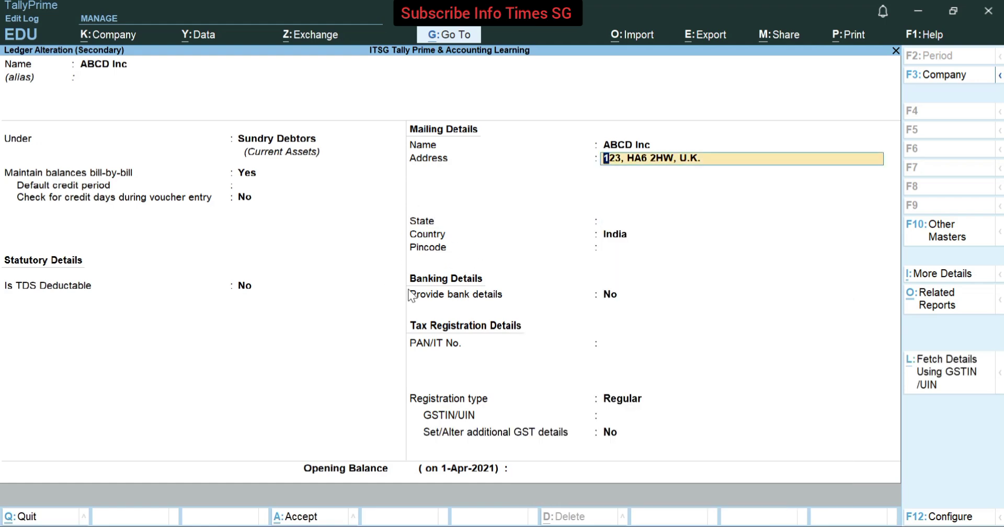
key(Return)
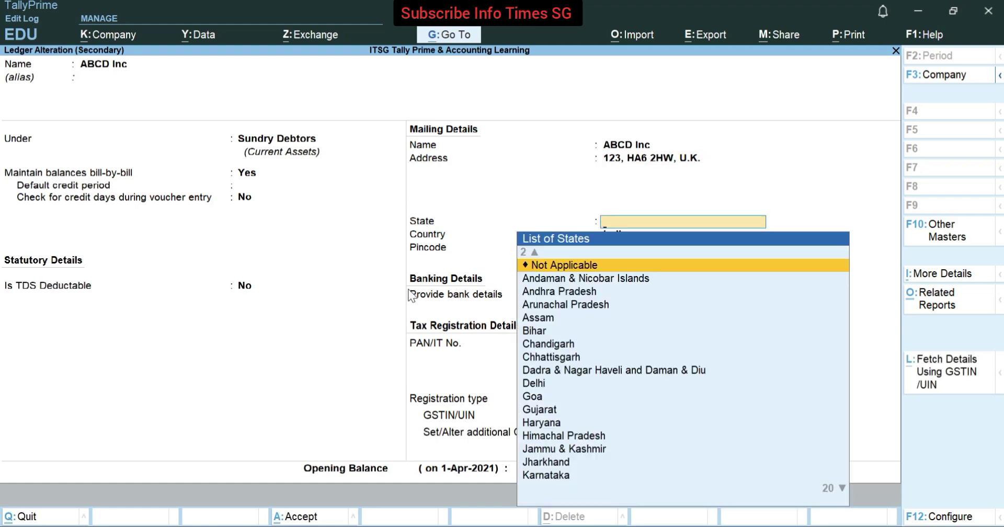
text(A)
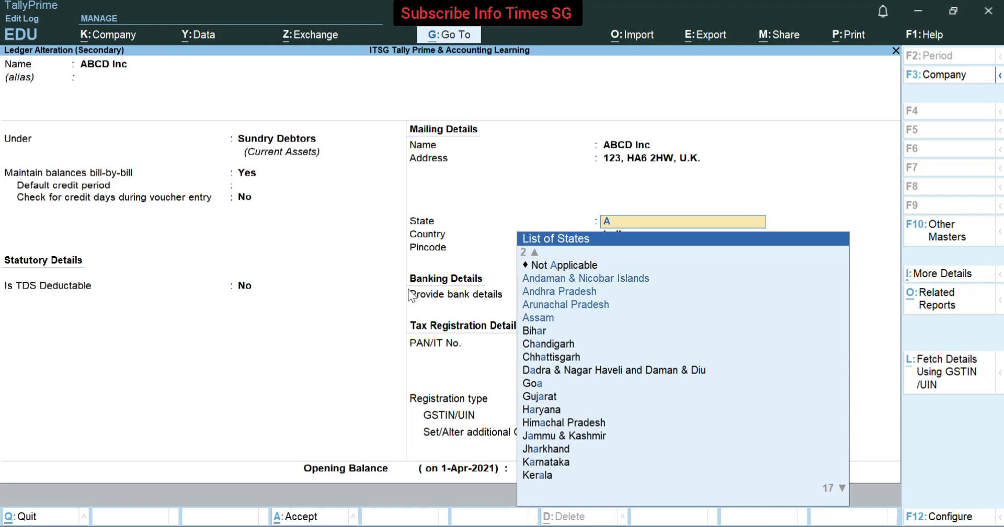
key(BackSpace)
text(Uk)
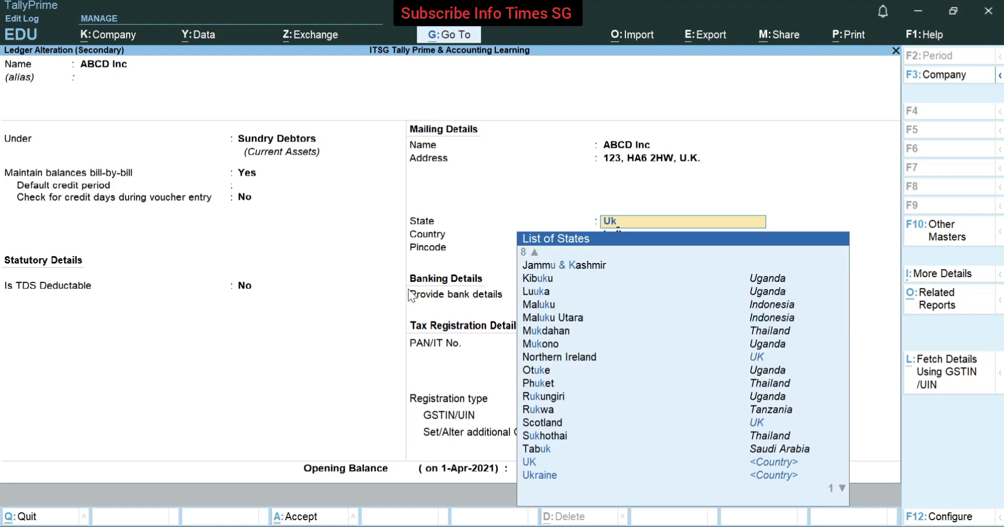
click(539, 462)
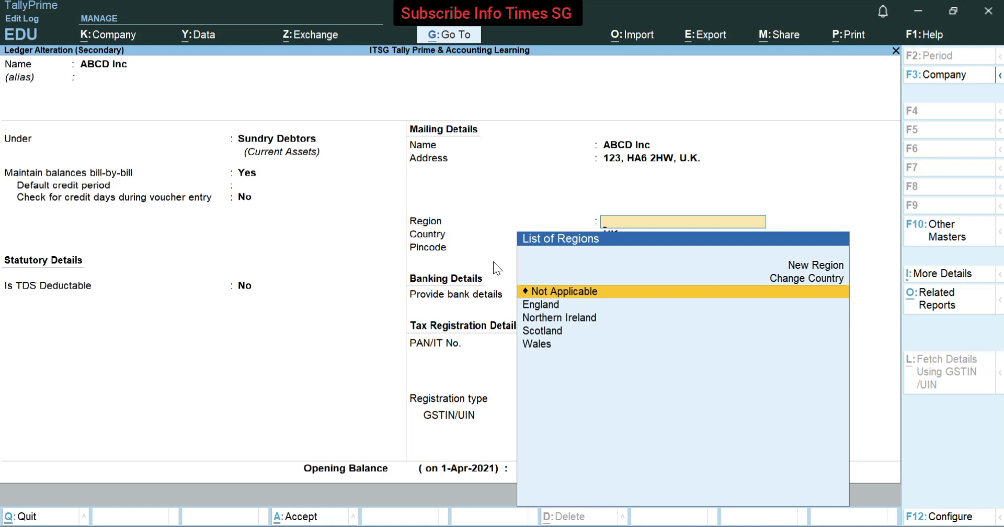
key(Down)
key(Down)
key(Down)
key(Down)
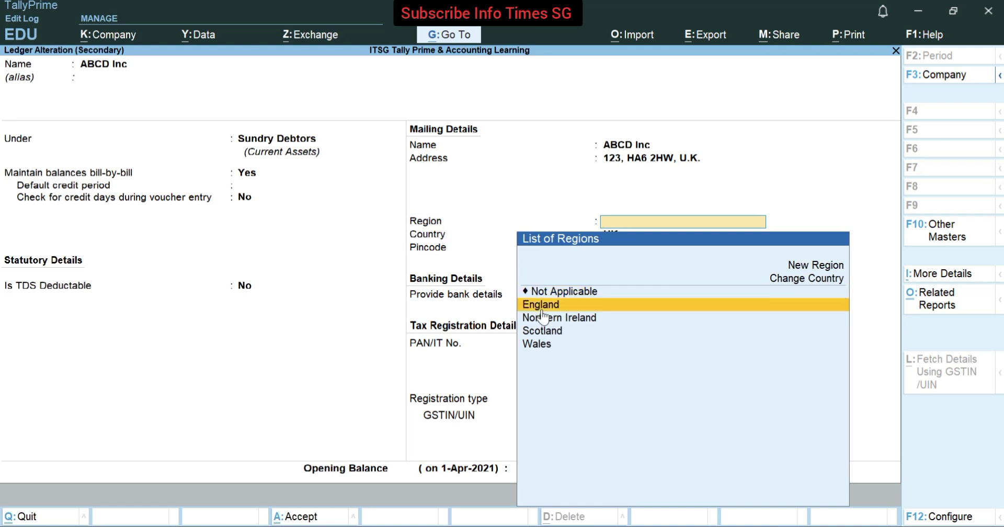
key(Up)
key(Down)
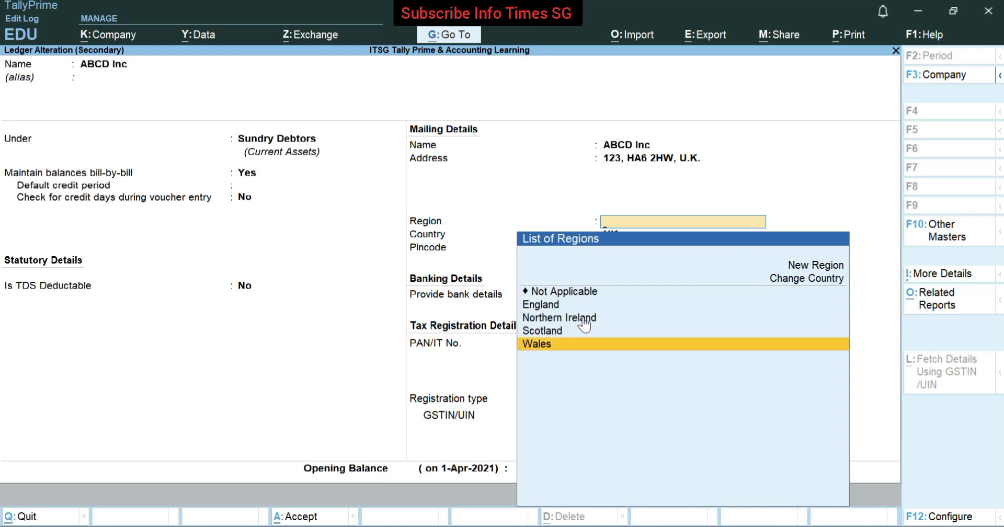
key(Return)
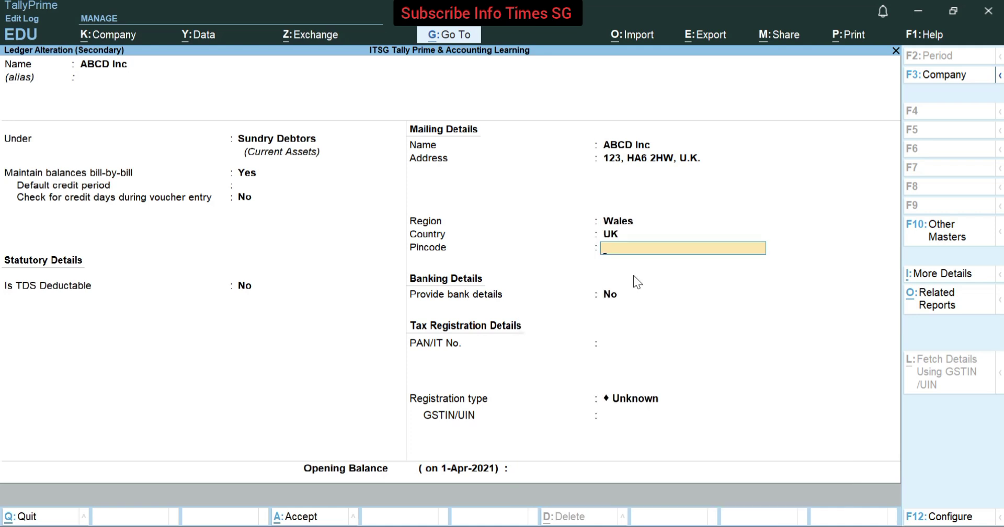
Step: Skip pincode, bank details and PAN, keep registration Unknown, no opening balance, and save the ledger
key(Return)
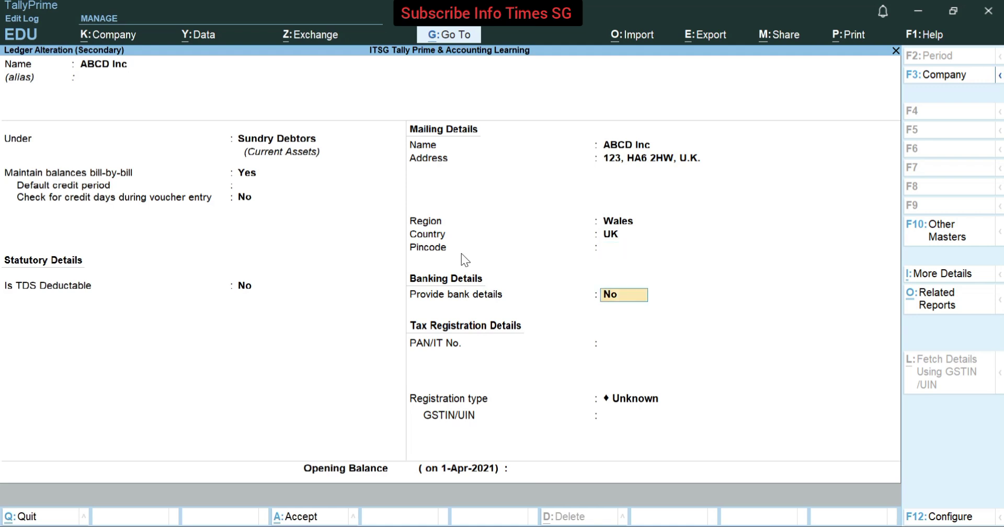
key(Return)
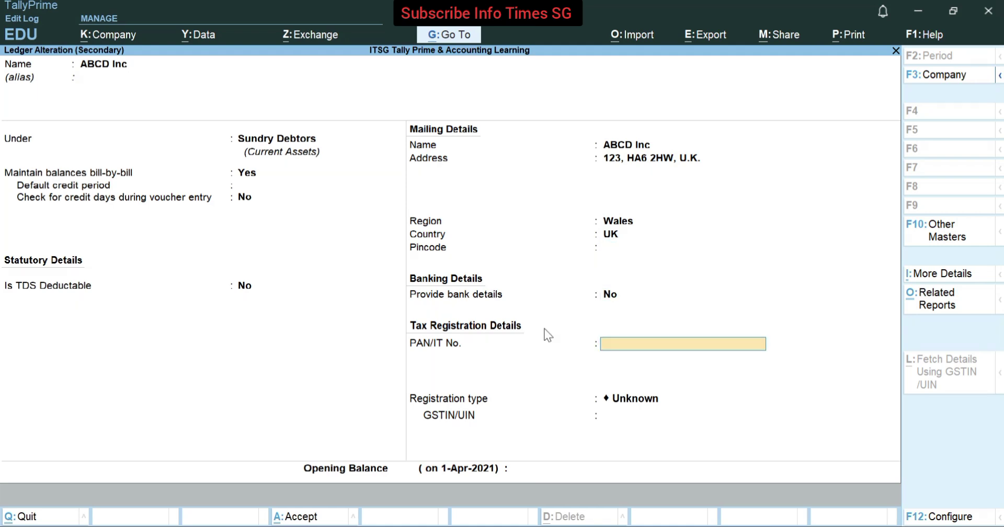
key(Return)
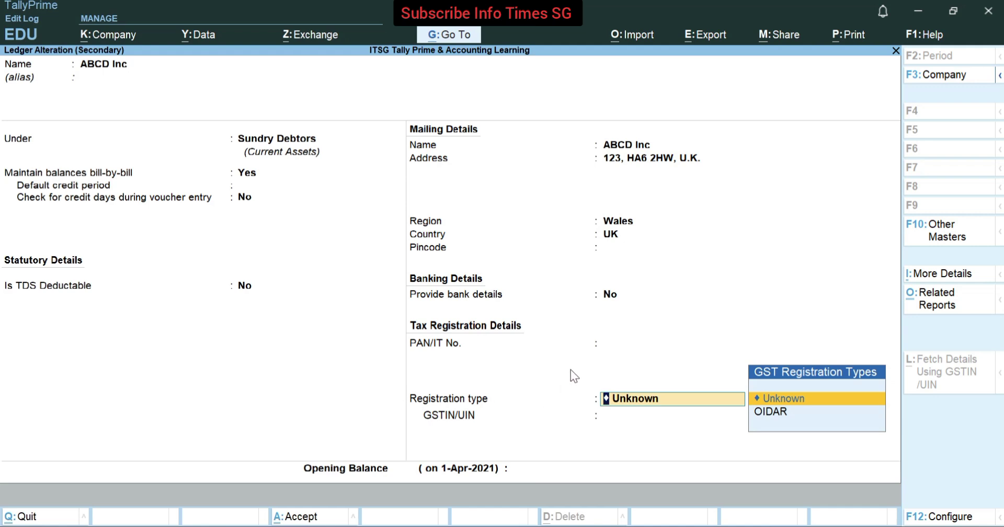
key(Return)
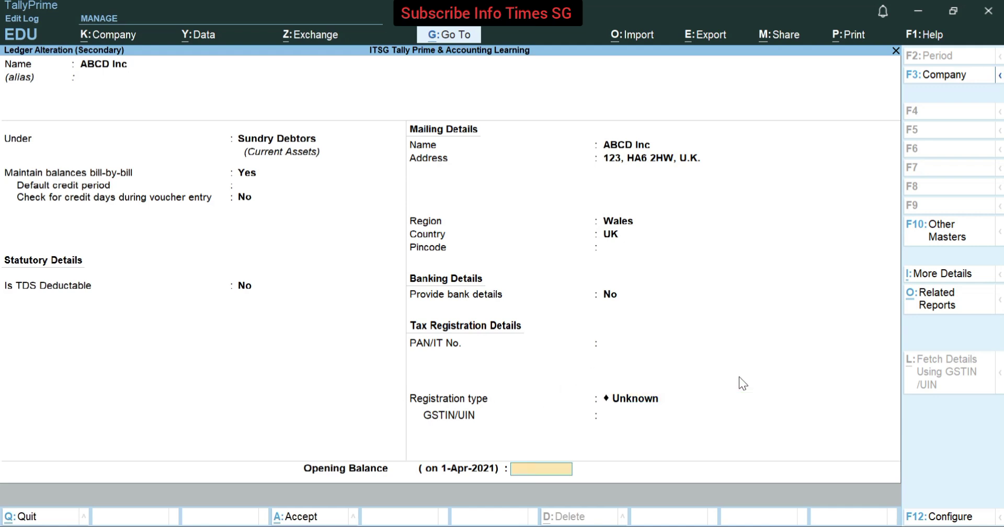
key(Return)
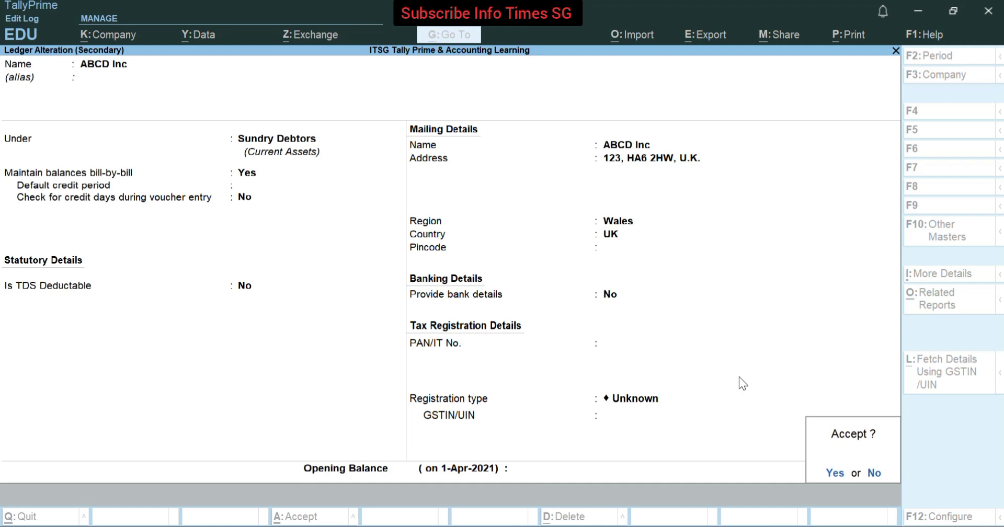
key(Return)
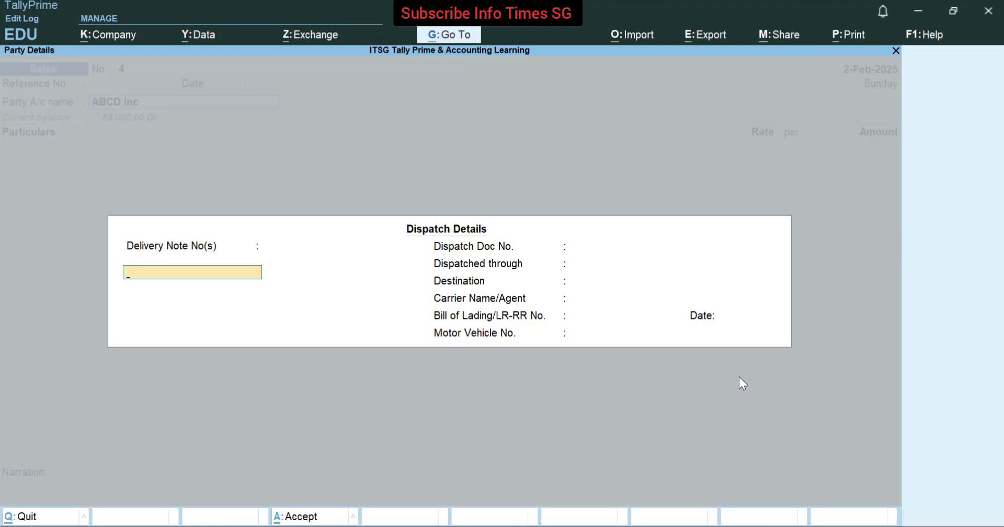
Step: Leave the delivery note number and all other dispatch fields empty
key(Return)
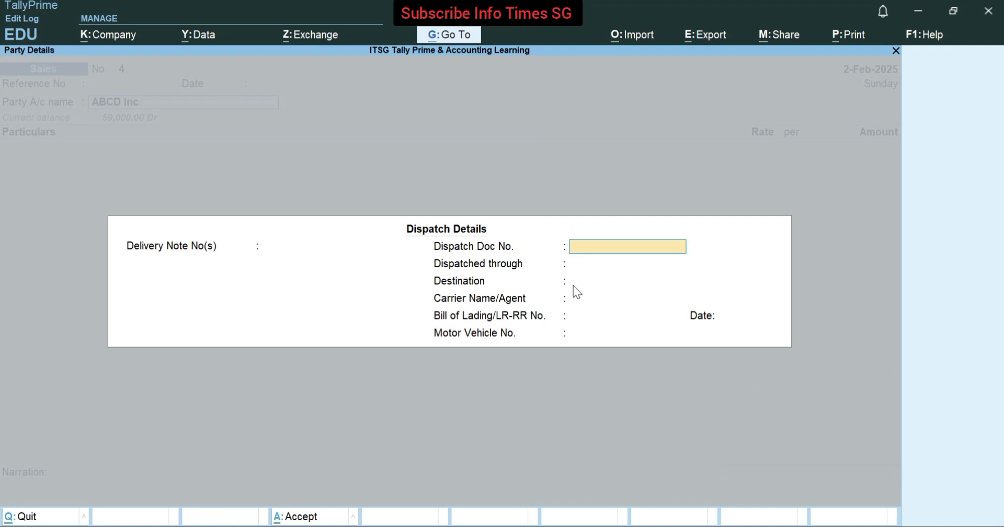
key(Return)
key(Return)
key(Return)
key(Return)
key(Return)
key(Return)
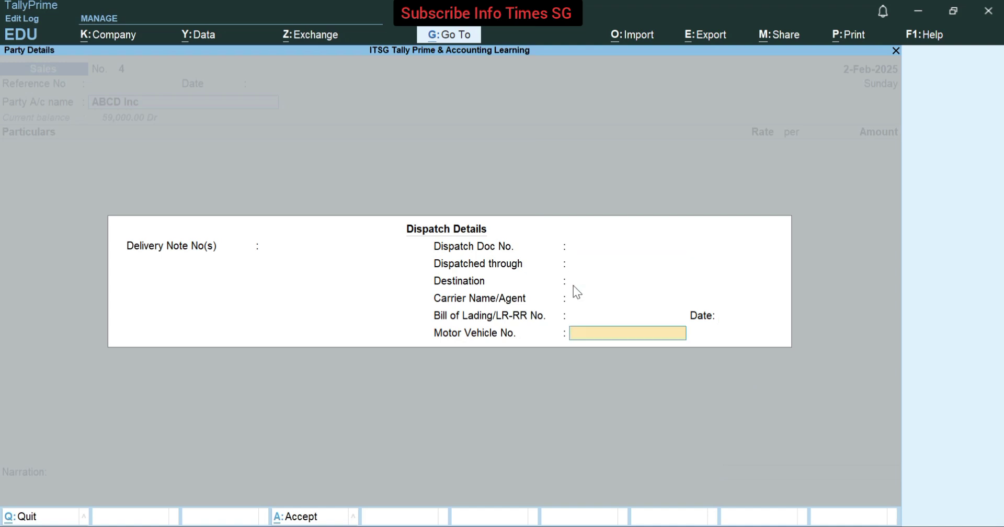
key(Return)
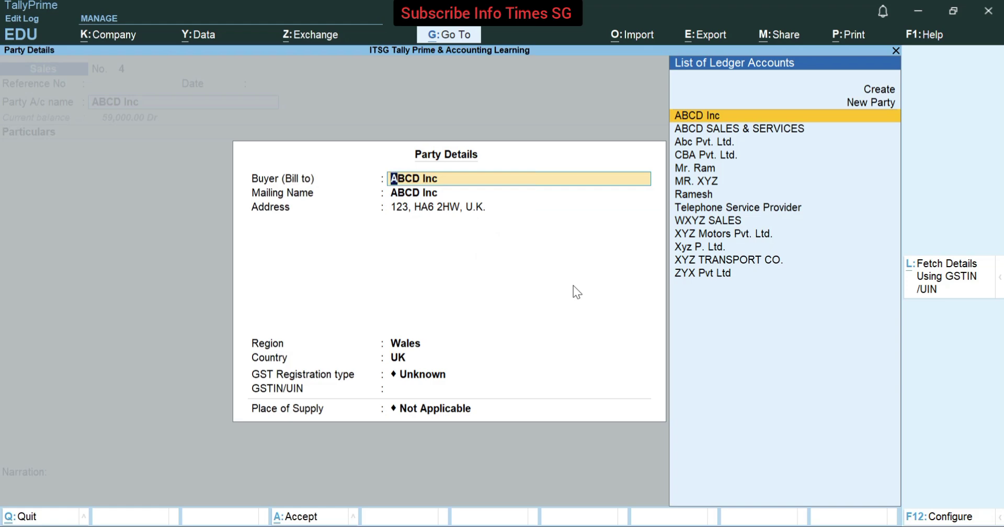
Step: Keep buyer and mailing name ABCD Inc, Place of Supply Not Applicable, and accept
key(Return)
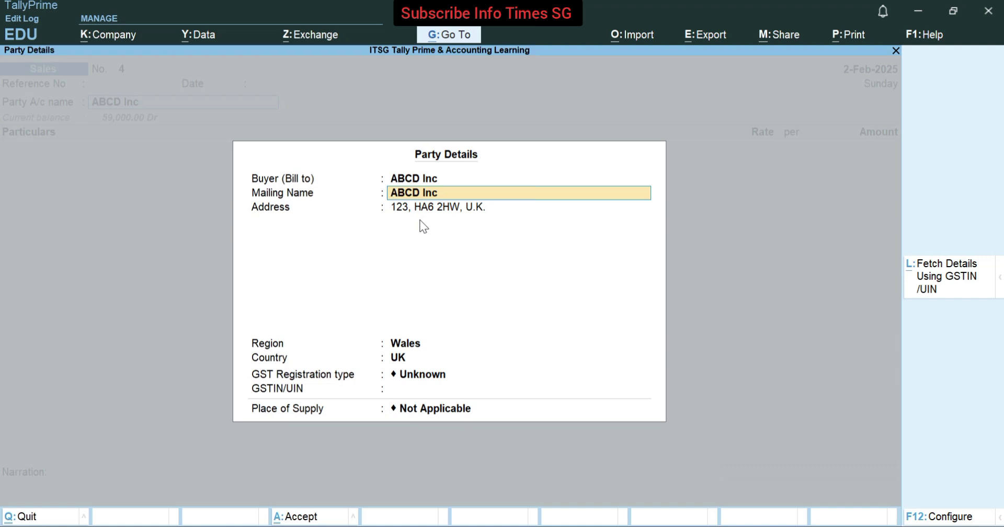
key(Return)
key(Return)
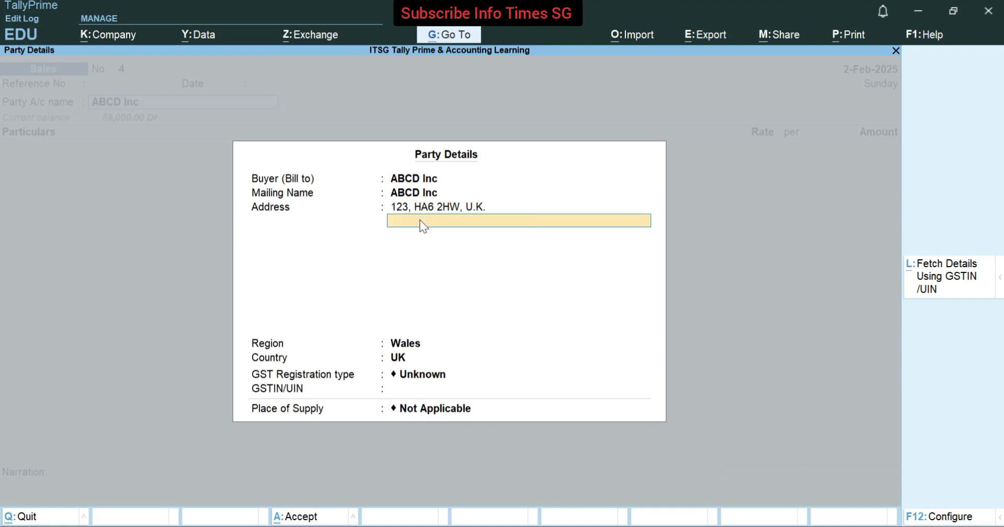
key(Return)
key(Return)
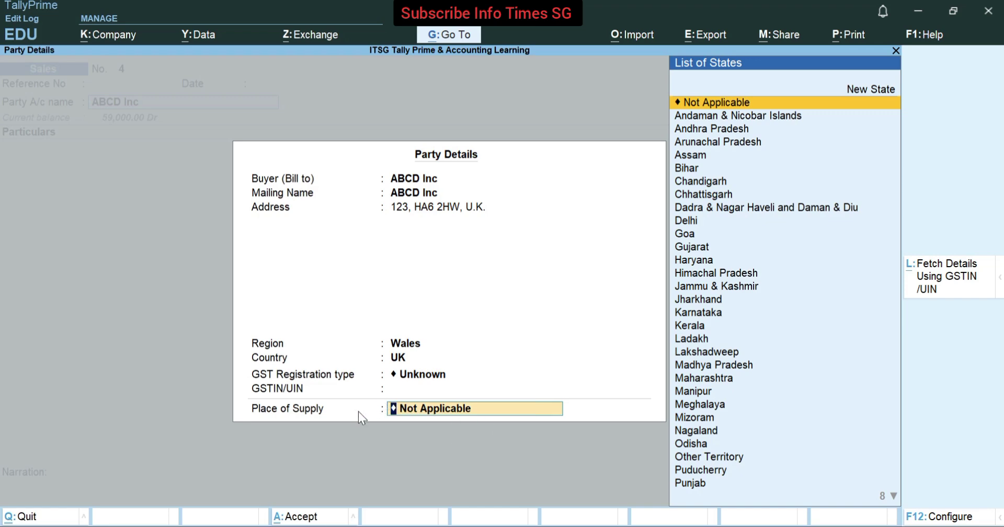
key(Return)
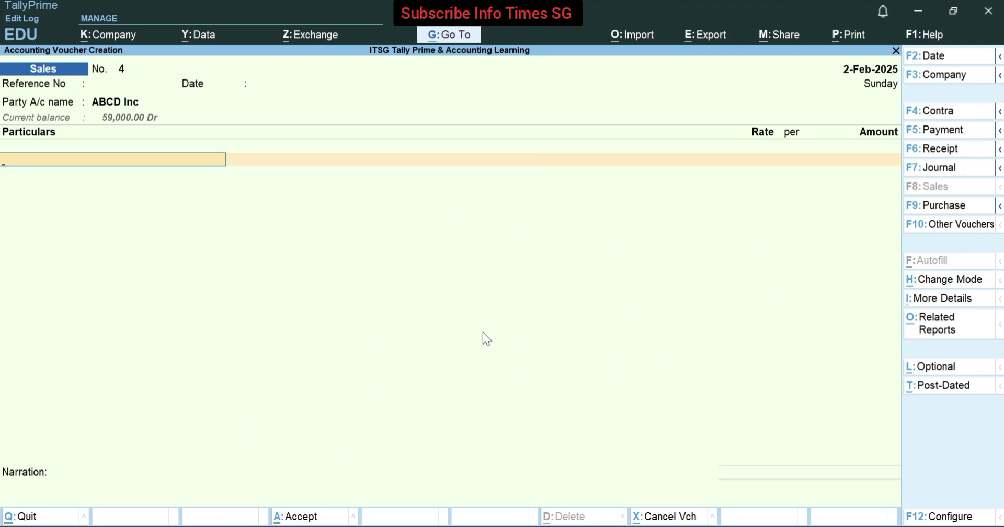
Step: Switch Sales voucher 4 to Item Invoice mode with Ctrl+H
key(ctrl)
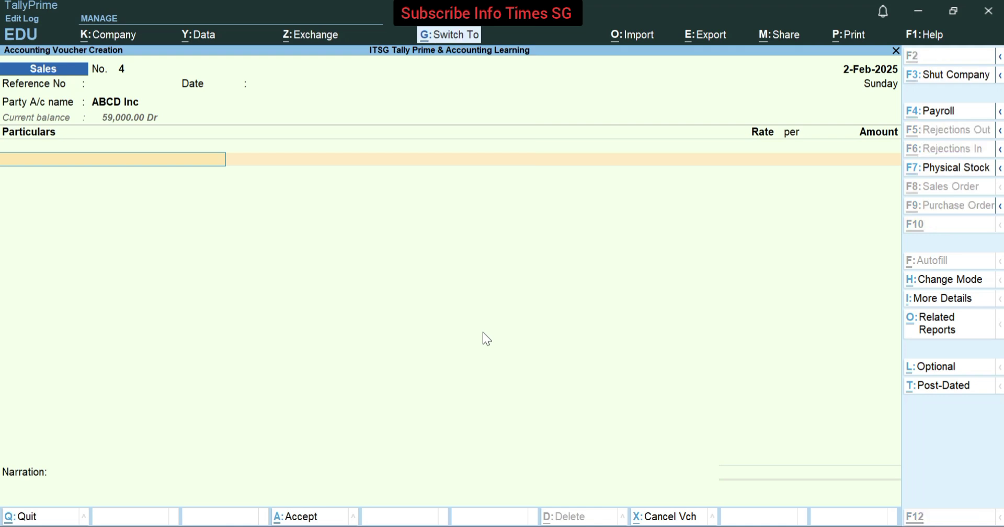
key(ctrl+h)
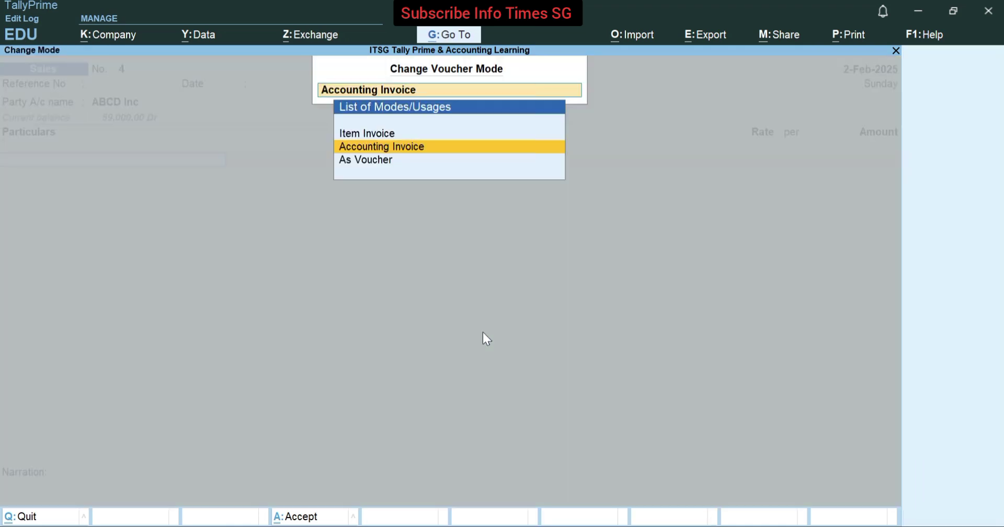
key(Up)
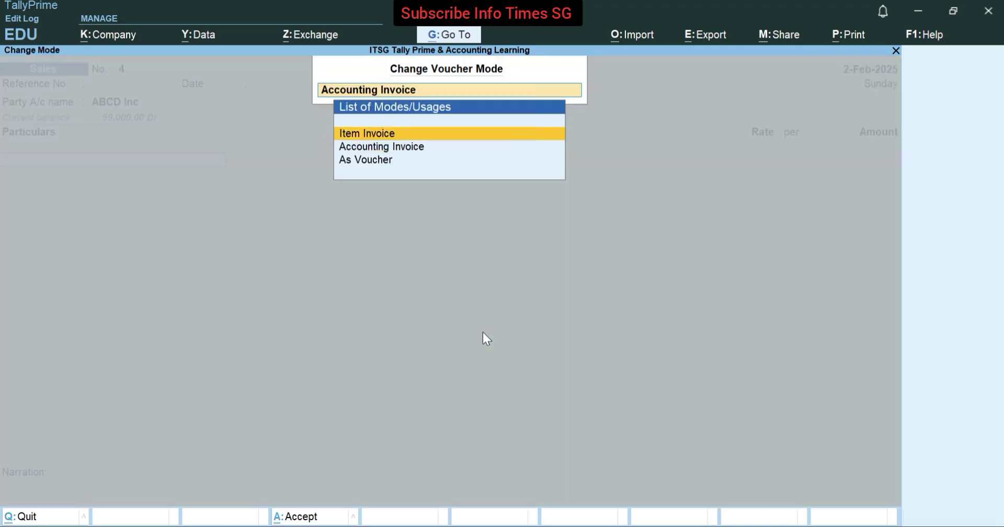
key(Return)
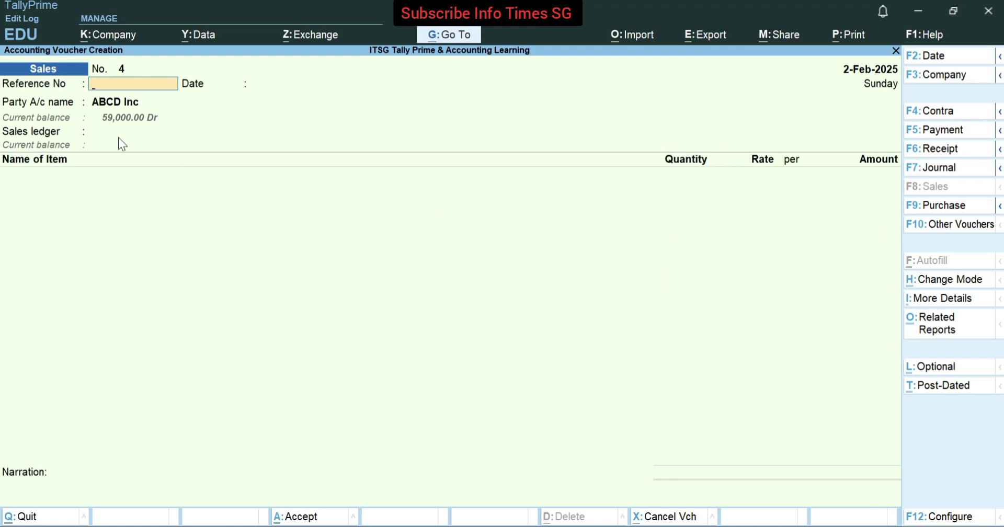
Step: Reconfirm ABCD Inc's party details (Wales, UK, registration Unknown) with Ctrl+A
key(Return)
key(Return)
key(Return)
key(Return)
key(Return)
key(Return)
key(Return)
key(Return)
key(Return)
key(Return)
key(Return)
key(Return)
key(Return)
key(Return)
key(Return)
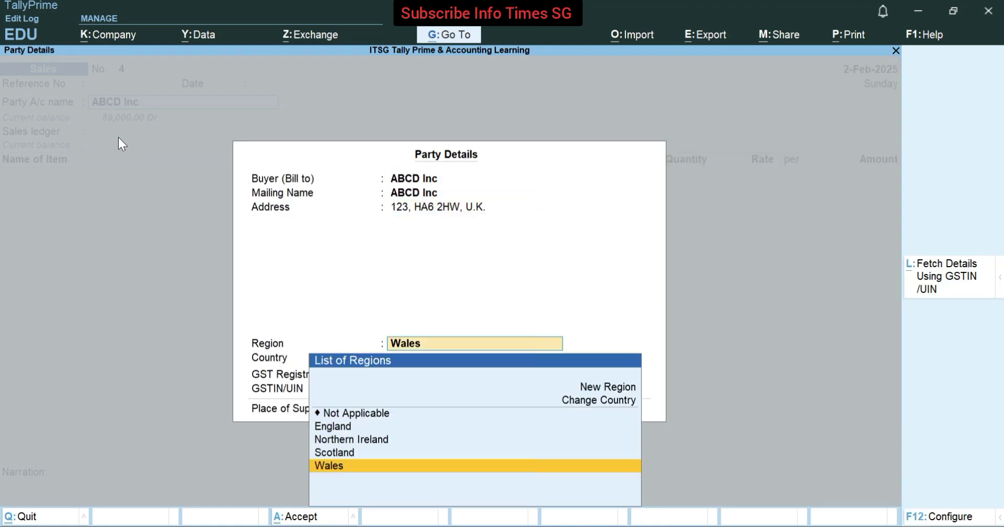
key(Return)
key(ctrl)
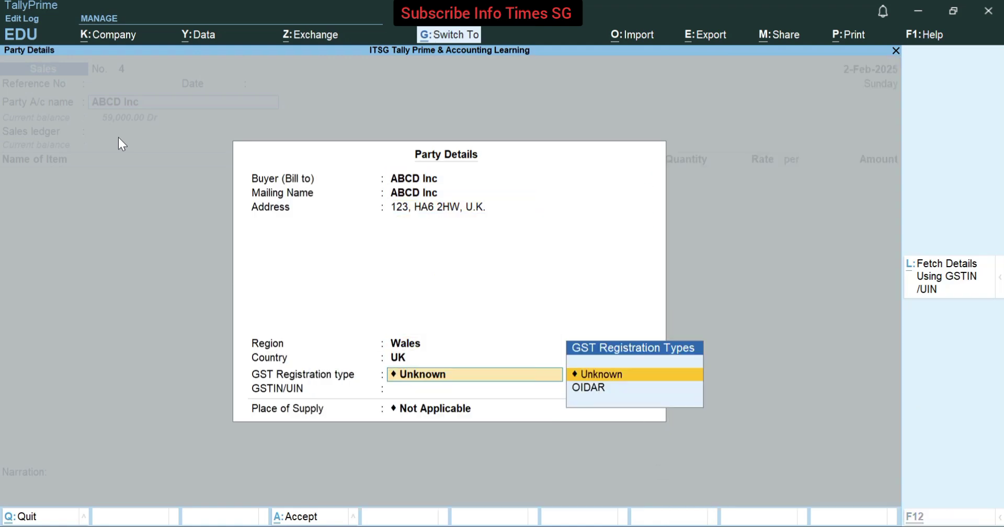
key(ctrl+a)
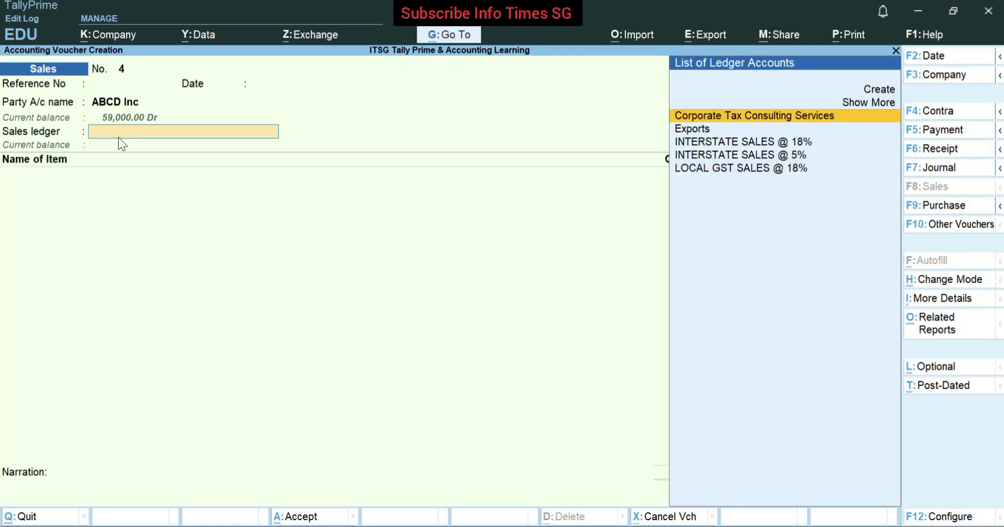
Step: Select Exports as the sales ledger and open it for alteration
key(Down)
key(Down)
key(Down)
key(Down)
key(Up)
key(Up)
key(Up)
key(Up)
text(e)
key(Down)
key(Down)
key(Up)
key(Down)
key(Down)
key(Up)
key(Up)
key(Up)
key(Down)
key(Down)
key(Up)
key(Down)
key(Down)
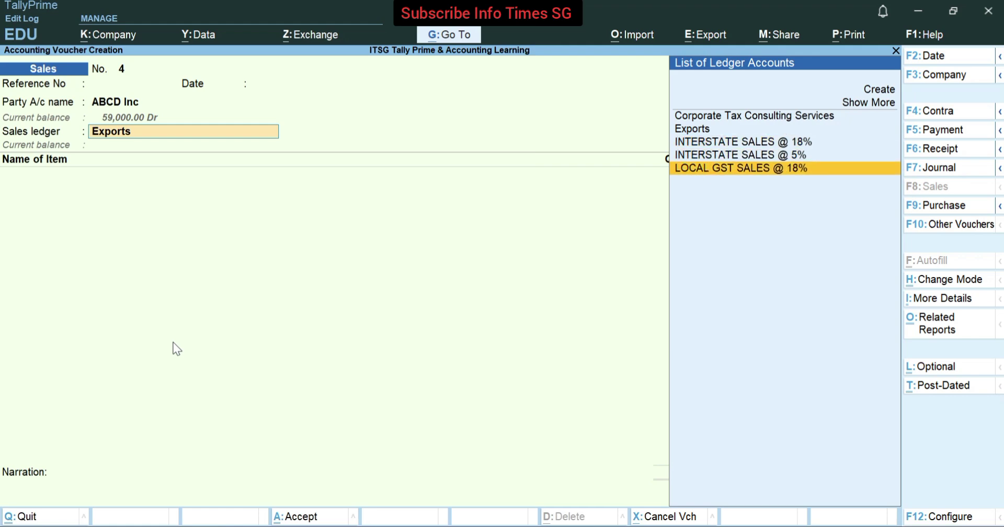
key(Up)
key(Up)
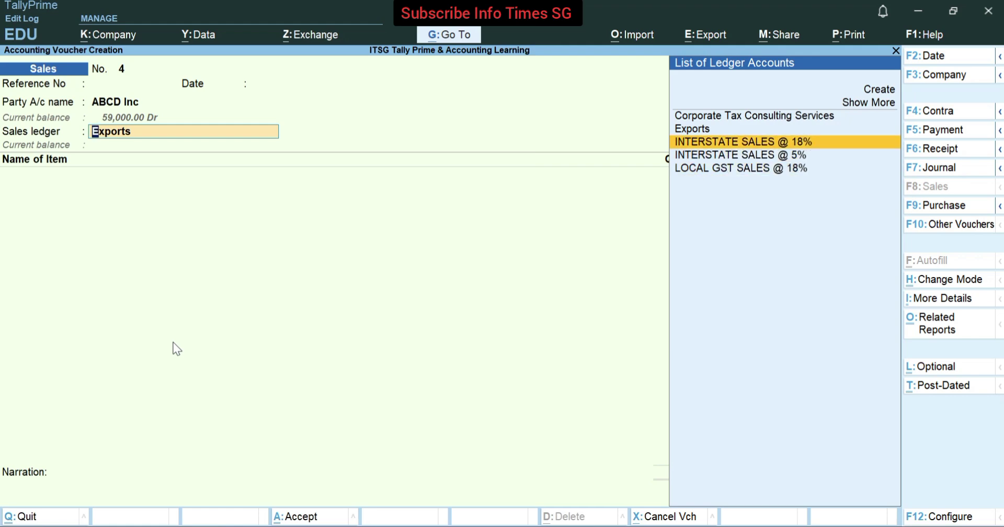
key(Up)
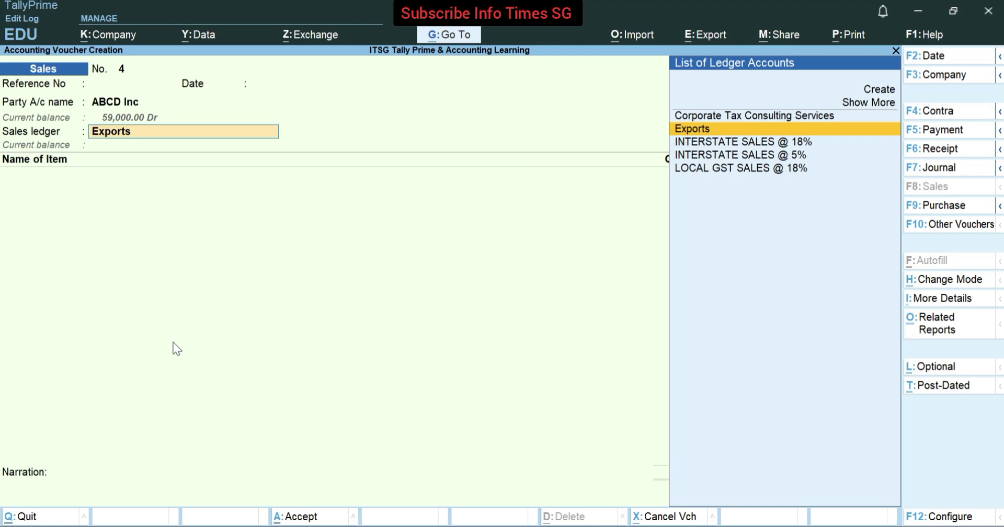
key(ctrl+Return)
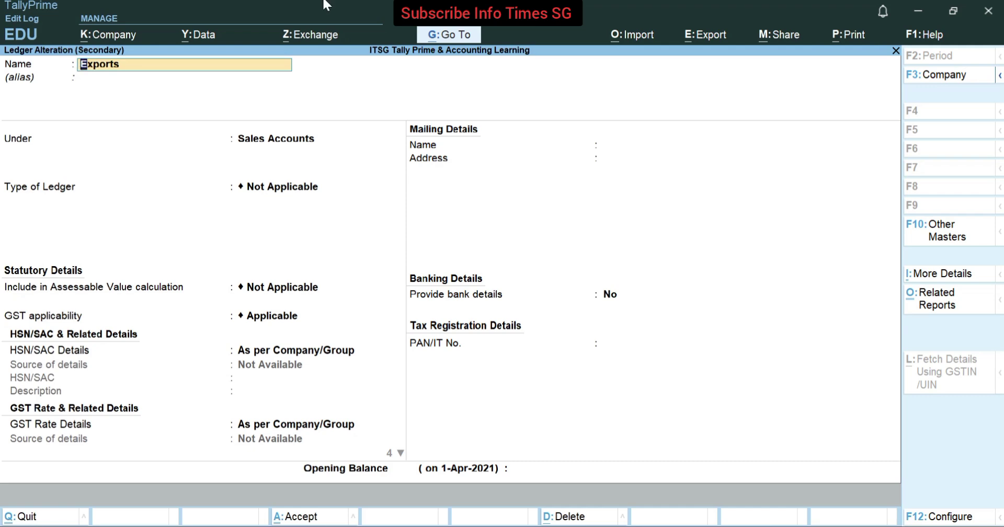
Step: Keep the Exports ledger under Sales Accounts, type Not Applicable, with GST Applicable
key(Return)
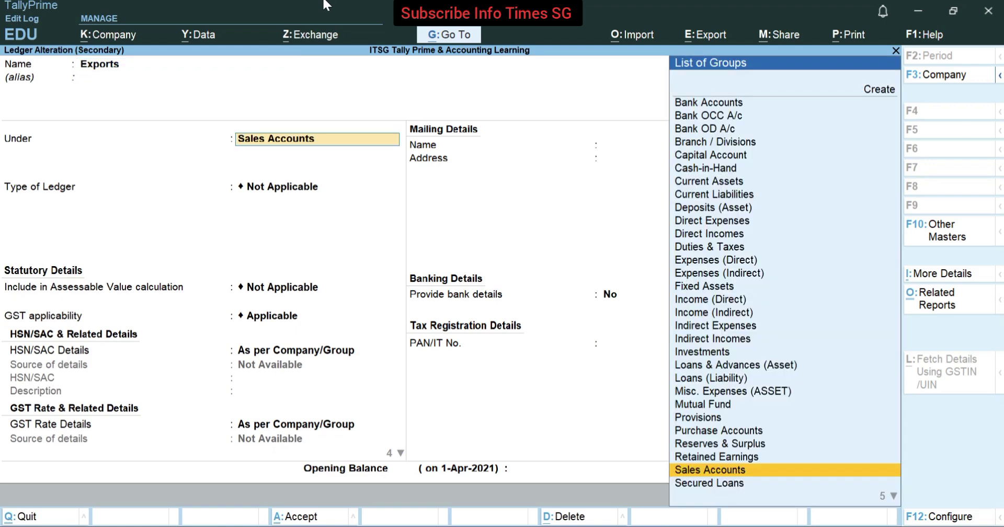
key(Return)
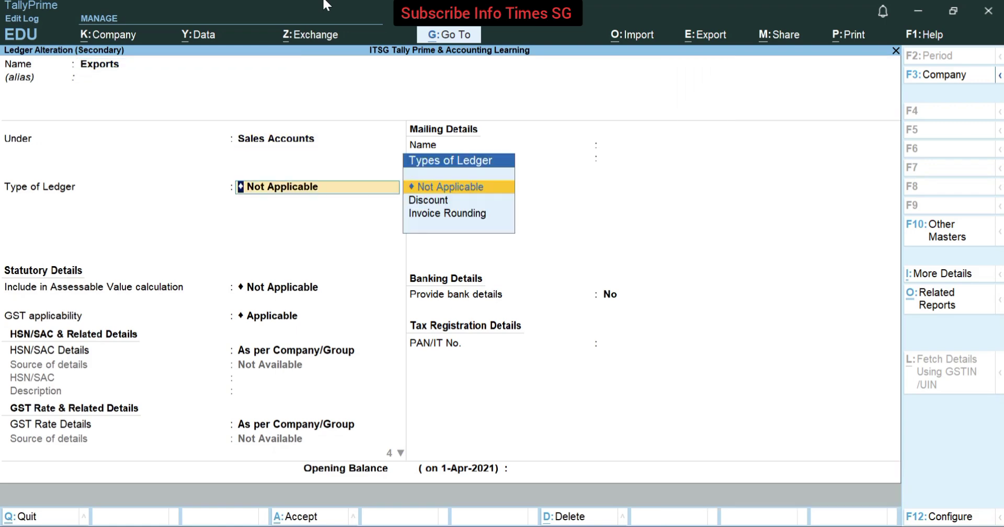
key(Return)
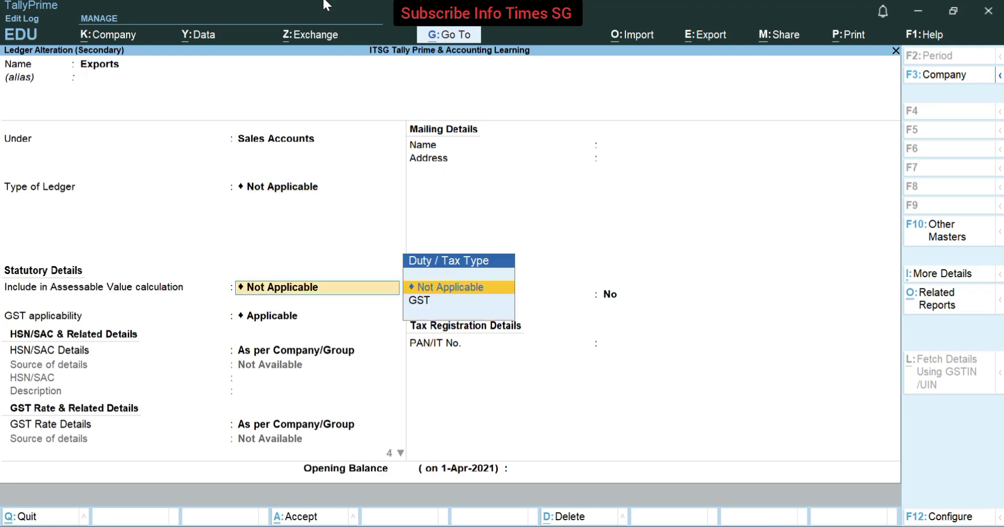
key(Return)
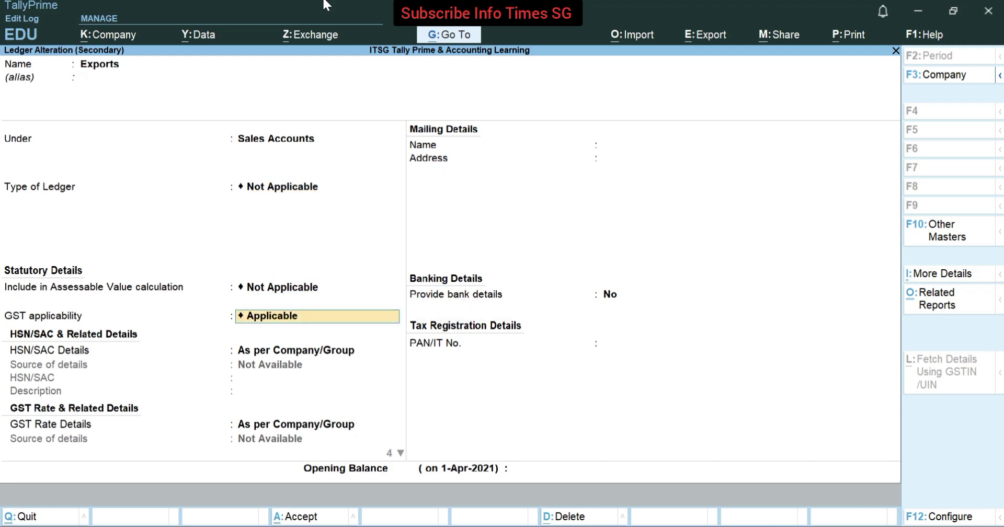
key(Return)
key(BackSpace)
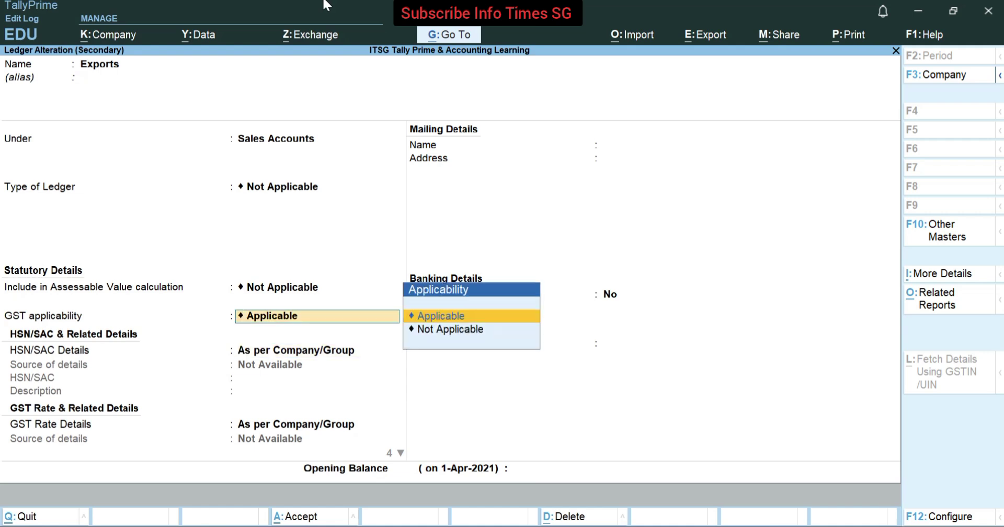
key(Return)
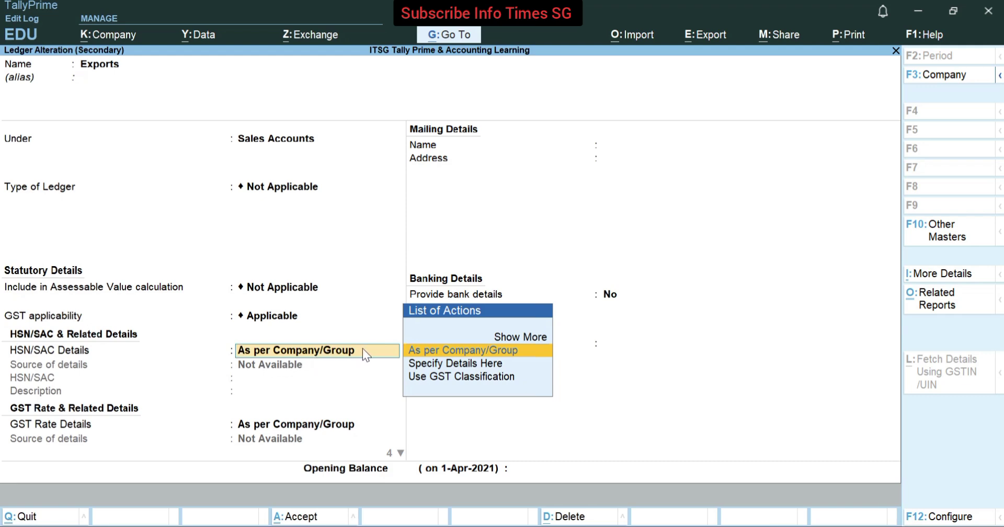
Step: Keep HSN/SAC and GST rate As per Company/Group, set supply type to Goods, and save
key(Return)
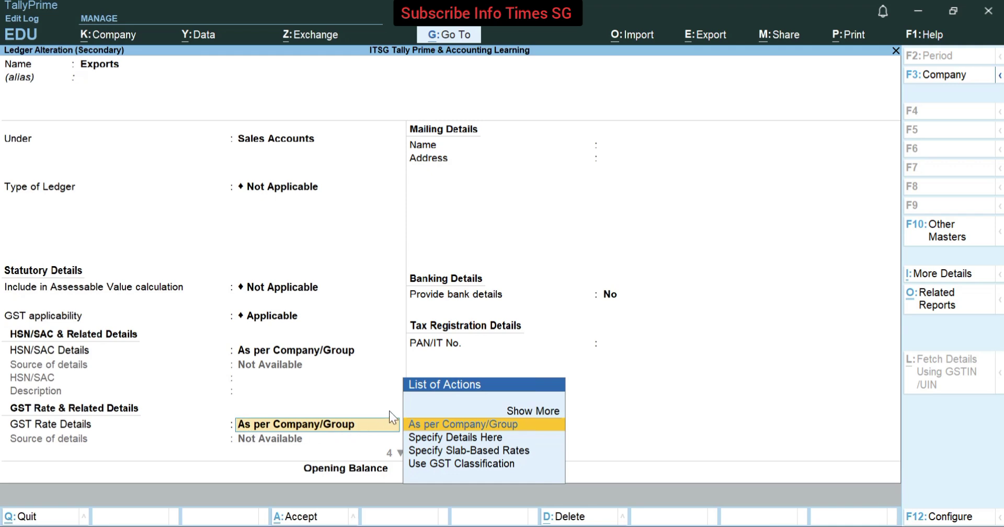
key(Return)
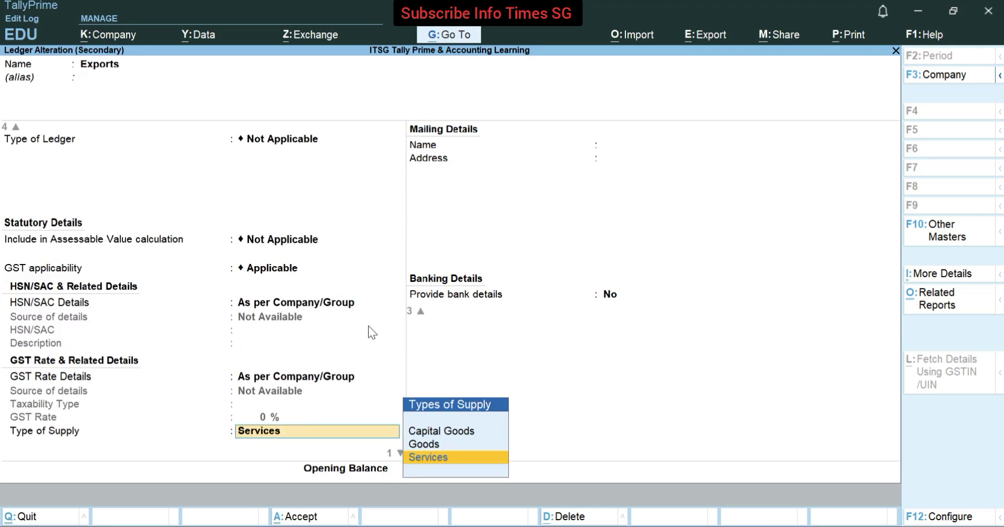
key(Up)
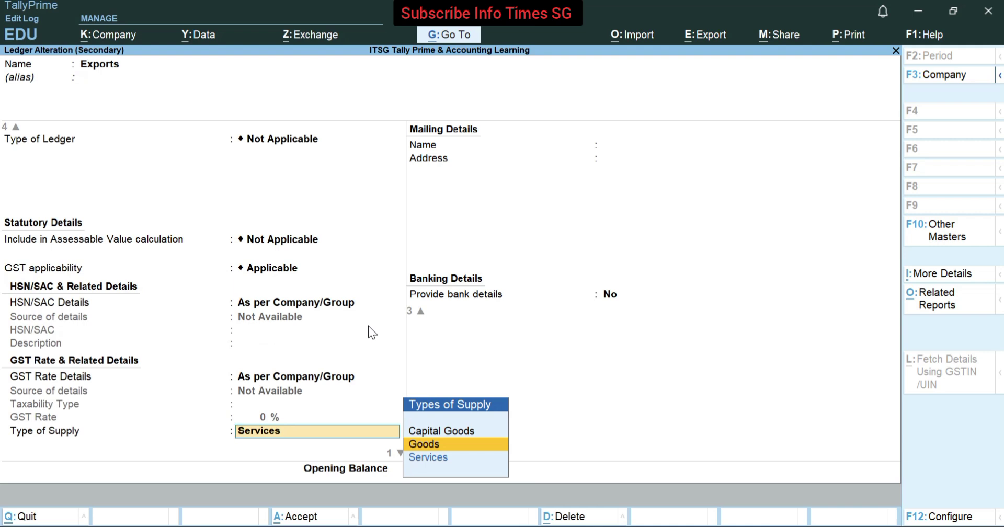
key(Return)
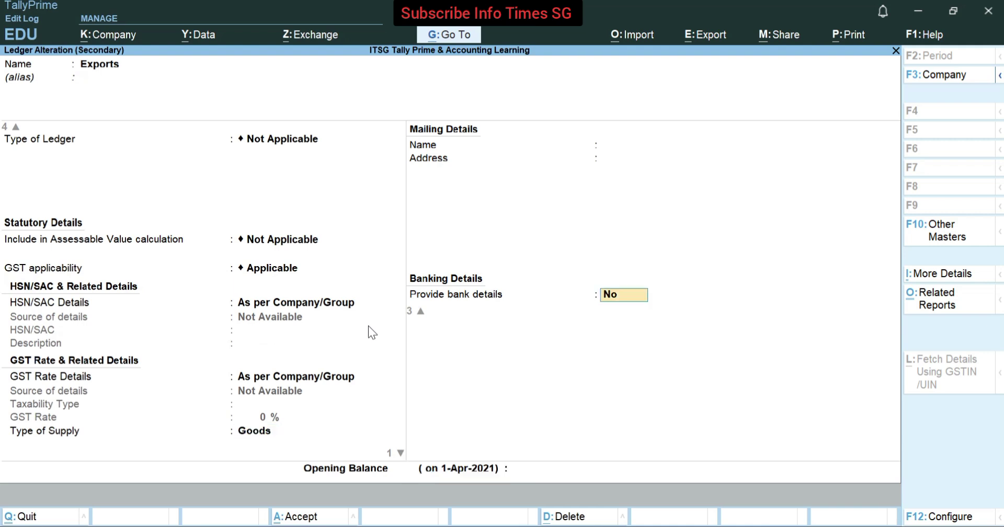
key(Return)
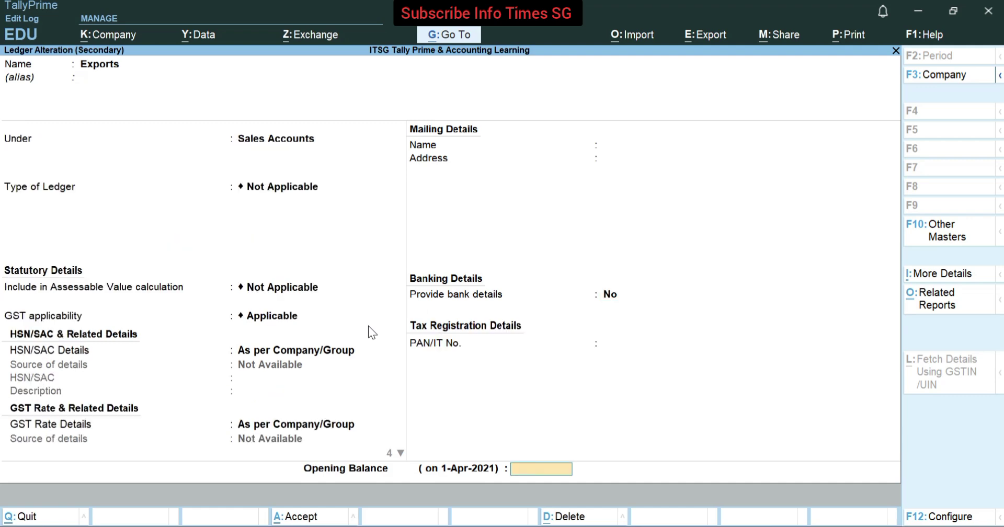
key(Return)
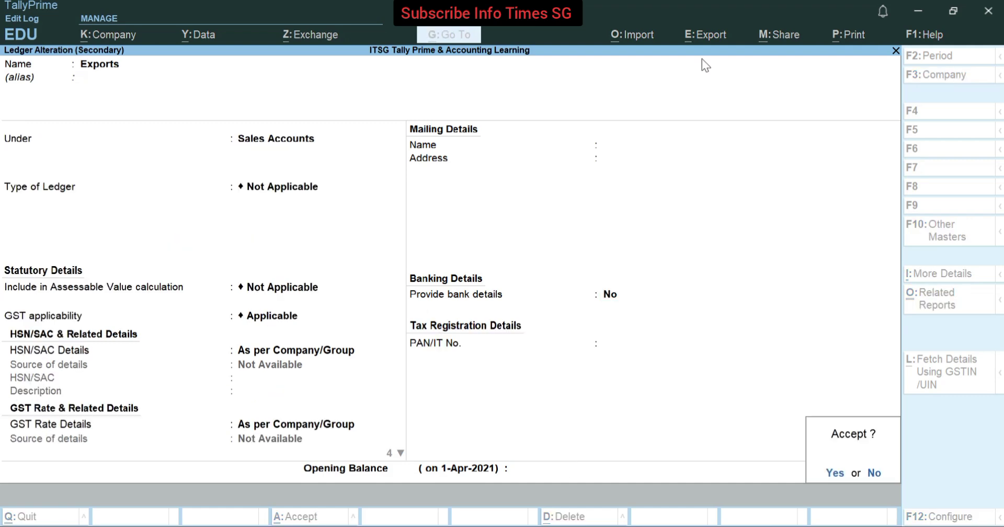
key(Return)
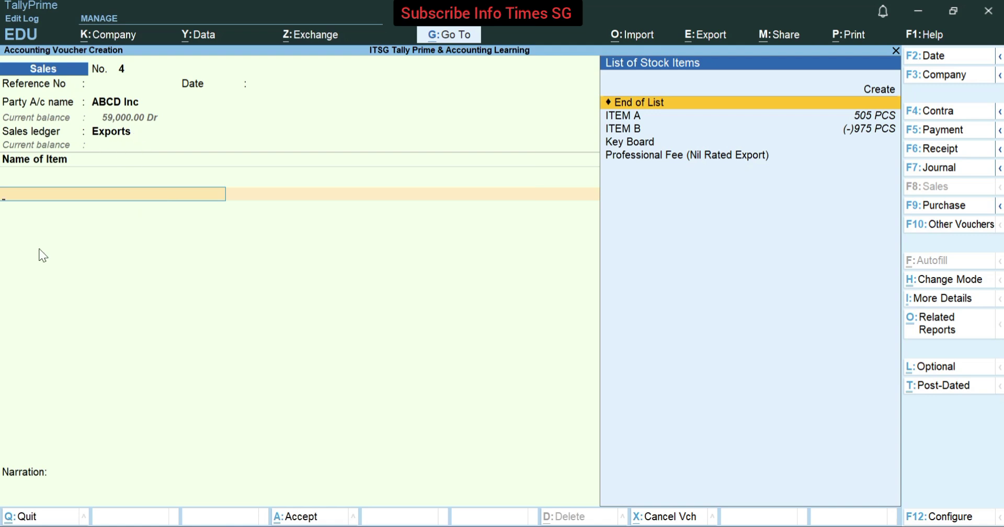
Step: Pick ITEM A from the stock items and open it for alteration
key(Down)
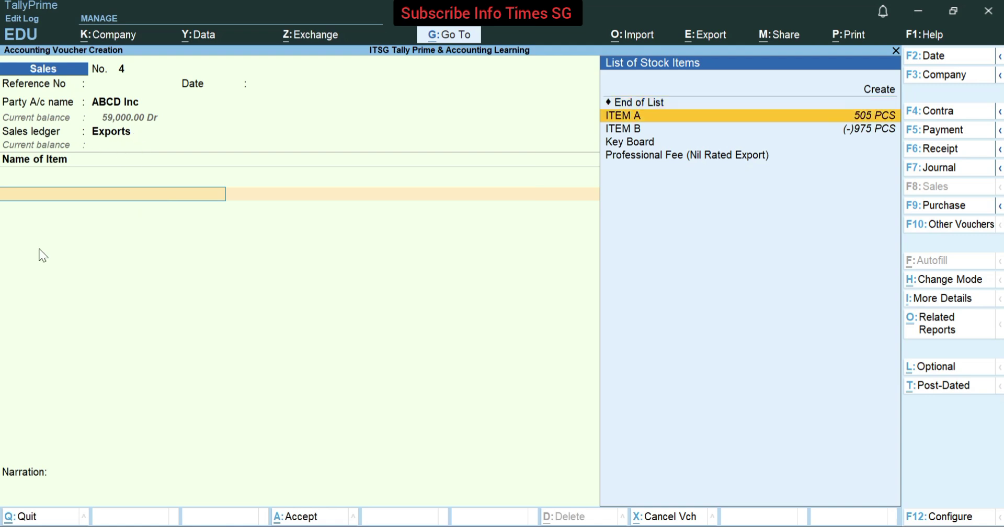
key(Up)
key(Down)
key(Down)
key(Down)
key(Up)
key(Up)
key(Return)
key(BackSpace)
key(ctrl+Return)
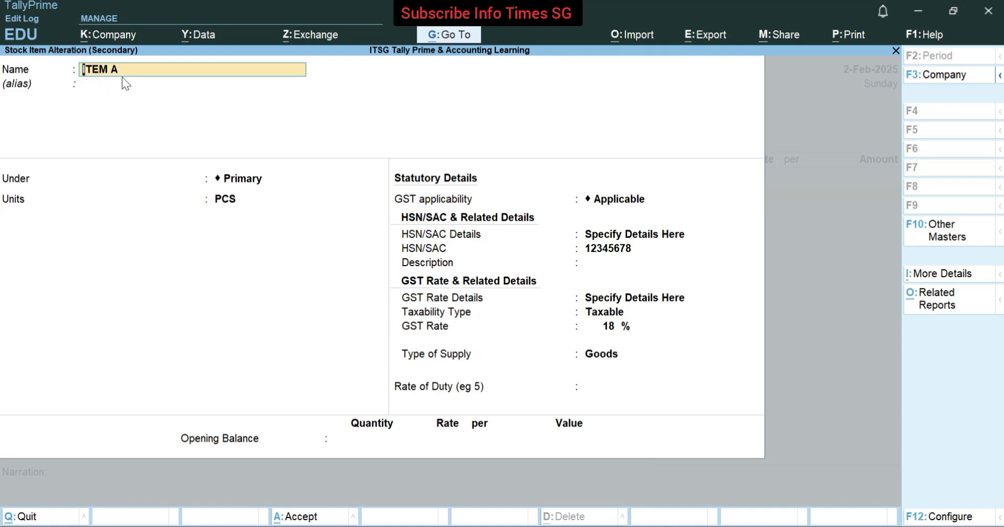
Step: Keep ITEM A's name, Primary group, GST applicability and HSN/SAC code 12345678
key(Return)
key(Return)
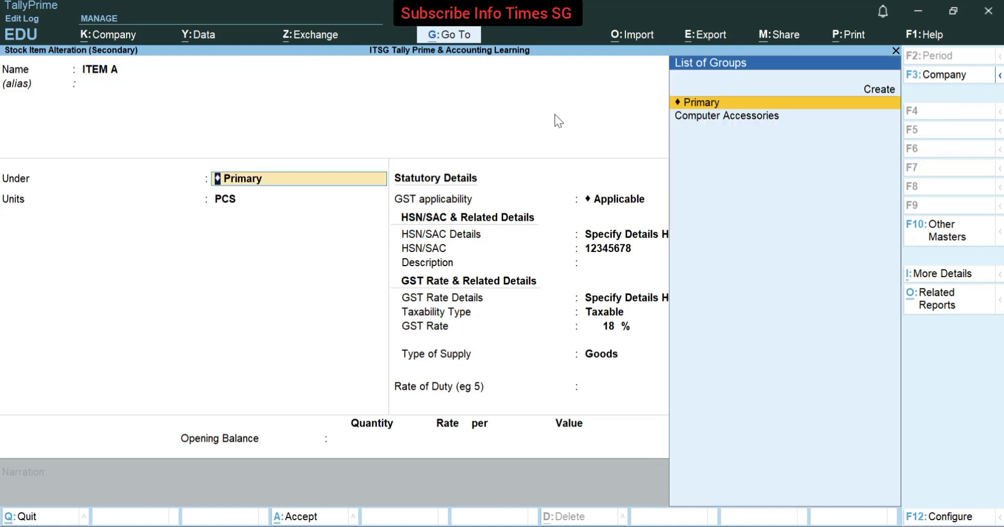
key(Return)
key(Return)
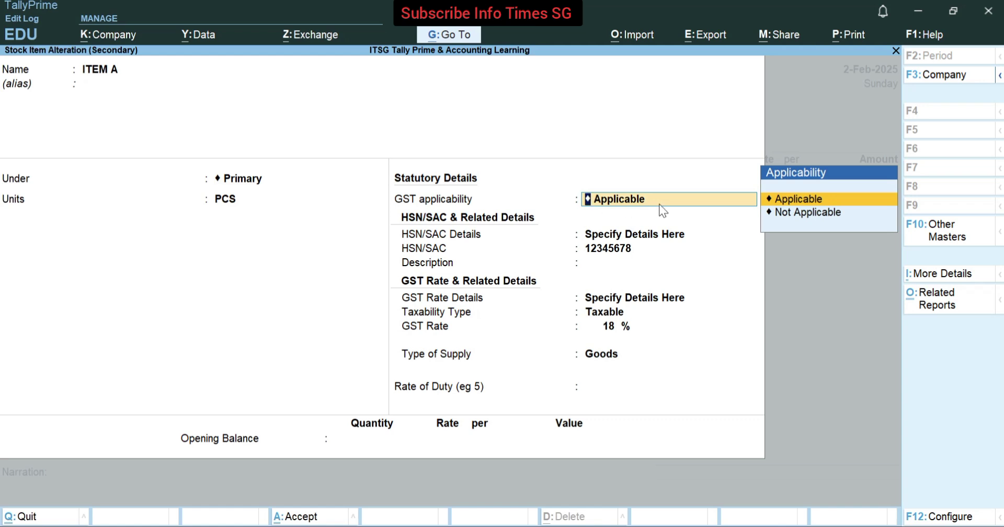
key(Return)
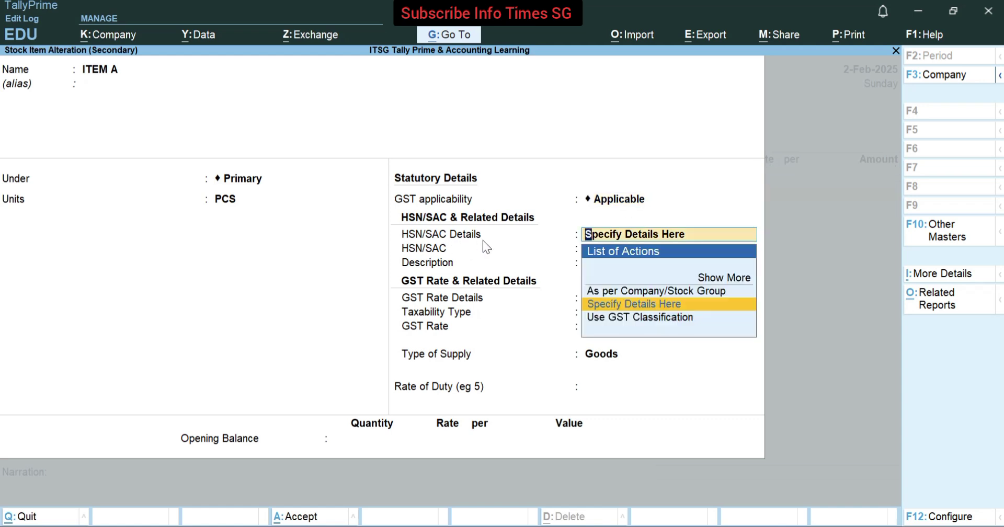
key(Up)
key(Down)
key(Return)
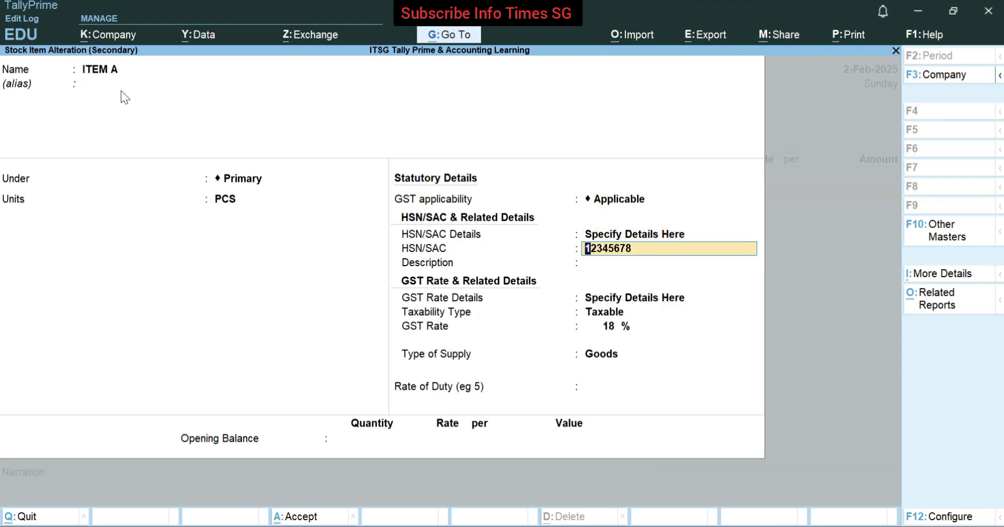
key(Return)
key(Return)
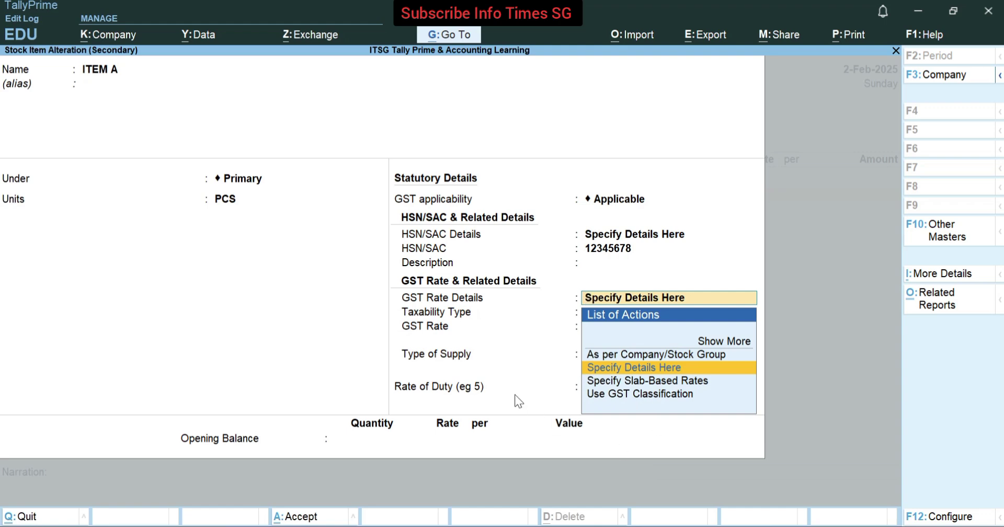
Step: Keep ITEM A as Taxable at 18% GST, supply type Goods, and save the item
key(Return)
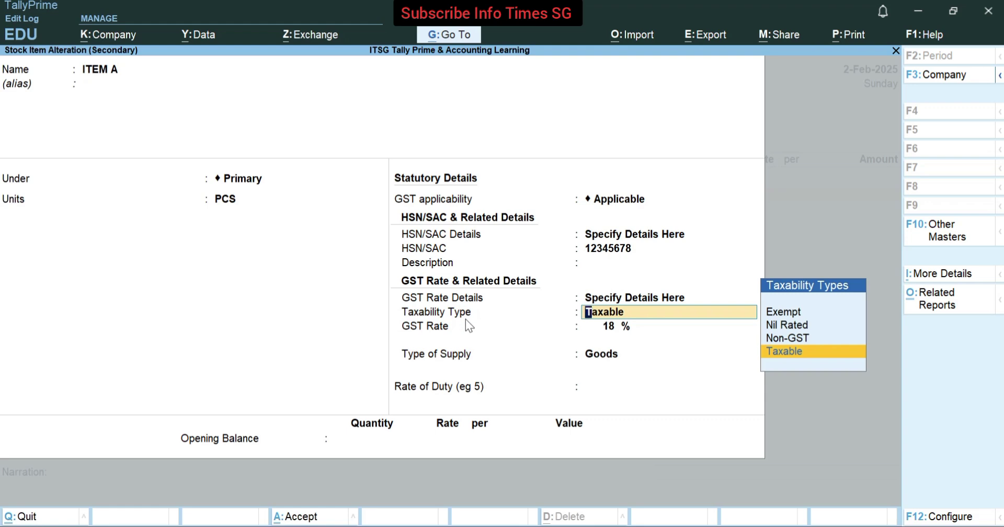
key(Up)
key(Up)
key(Down)
key(Down)
key(Return)
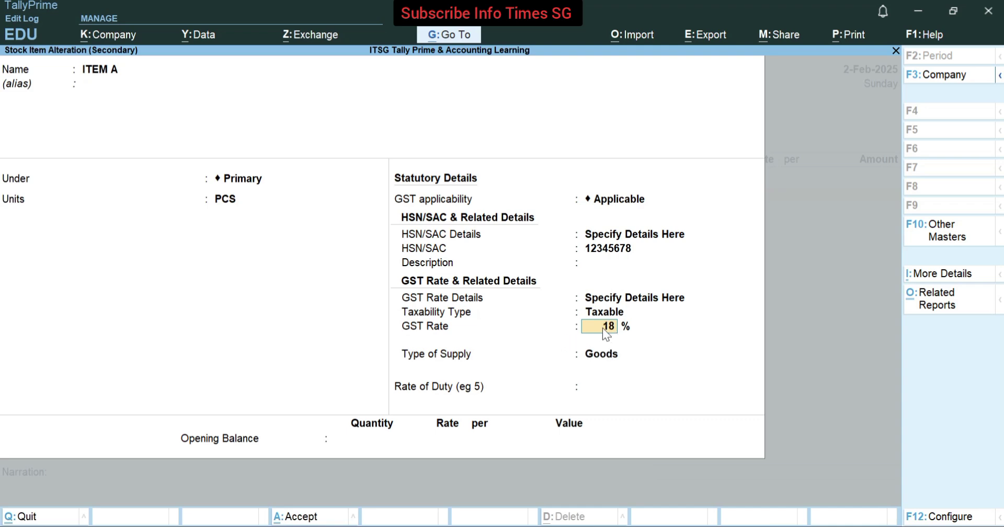
key(Return)
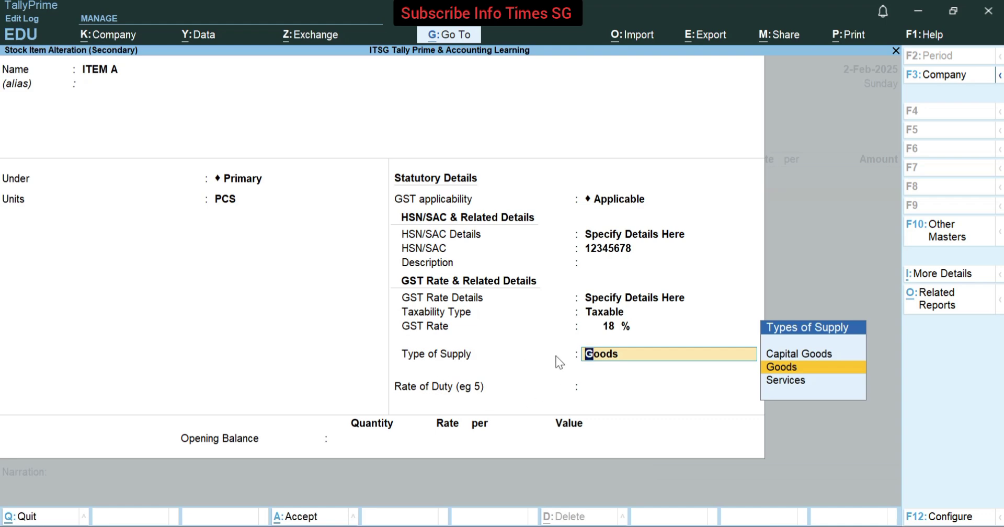
key(Return)
key(Return)
key(Return)
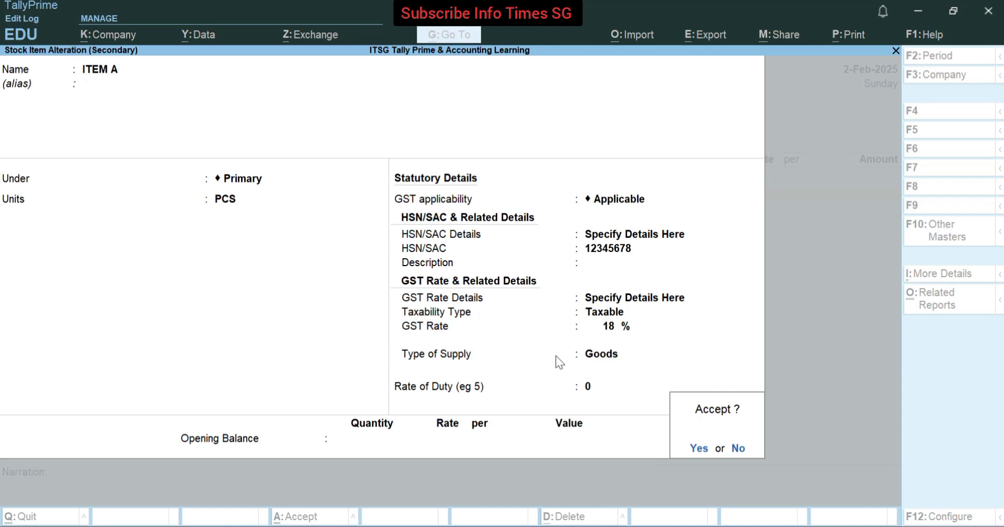
key(Return)
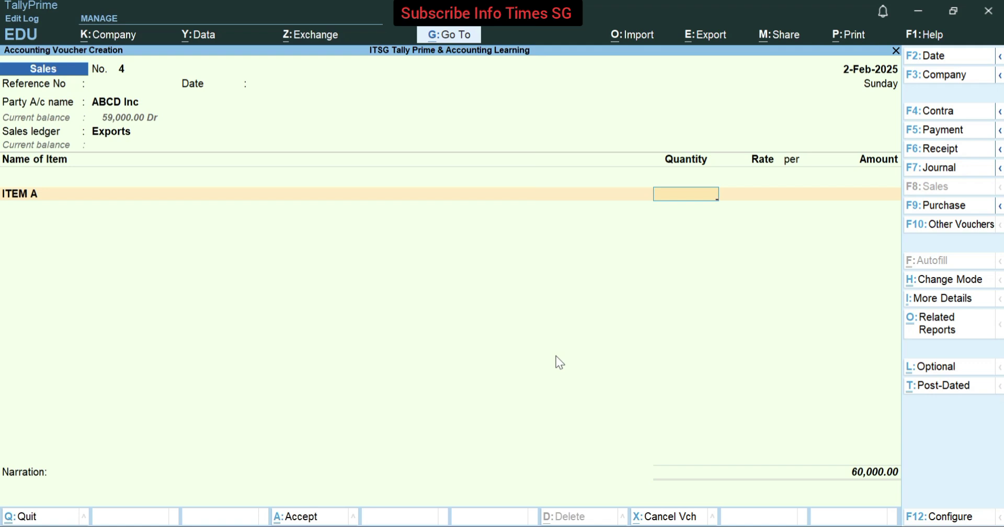
Step: Enter 500 PCS of ITEM A at 120.00 per PCS for an amount of 60,000.00
text(500)
key(Return)
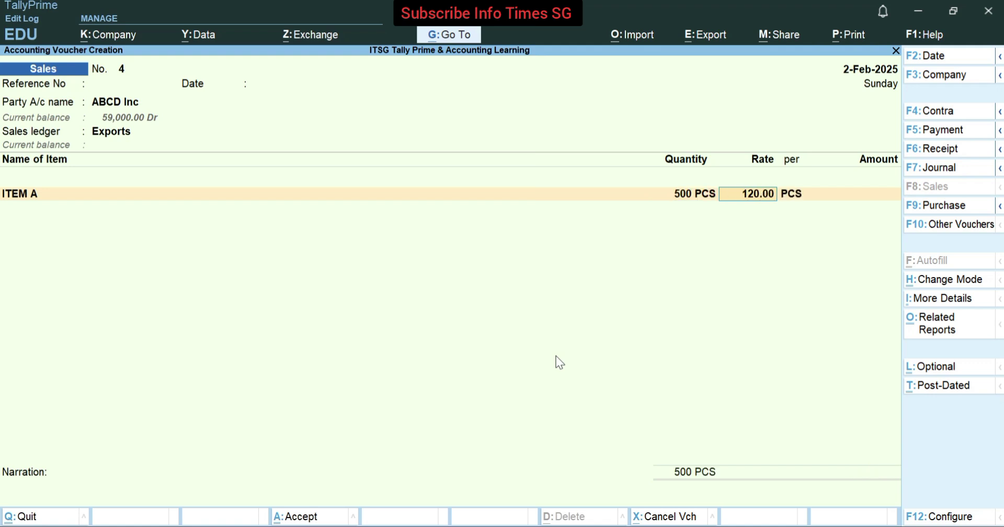
key(Return)
key(BackSpace)
key(BackSpace)
key(Return)
key(Return)
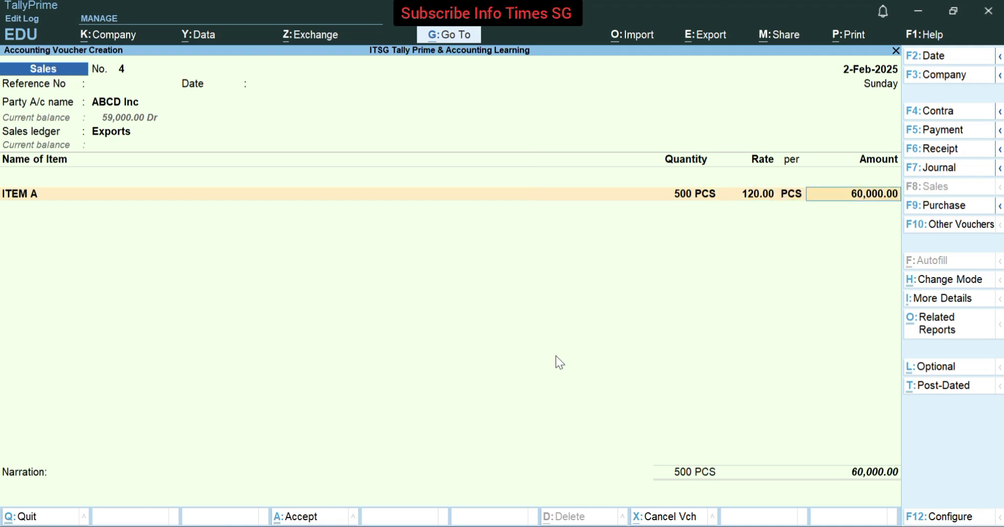
key(Return)
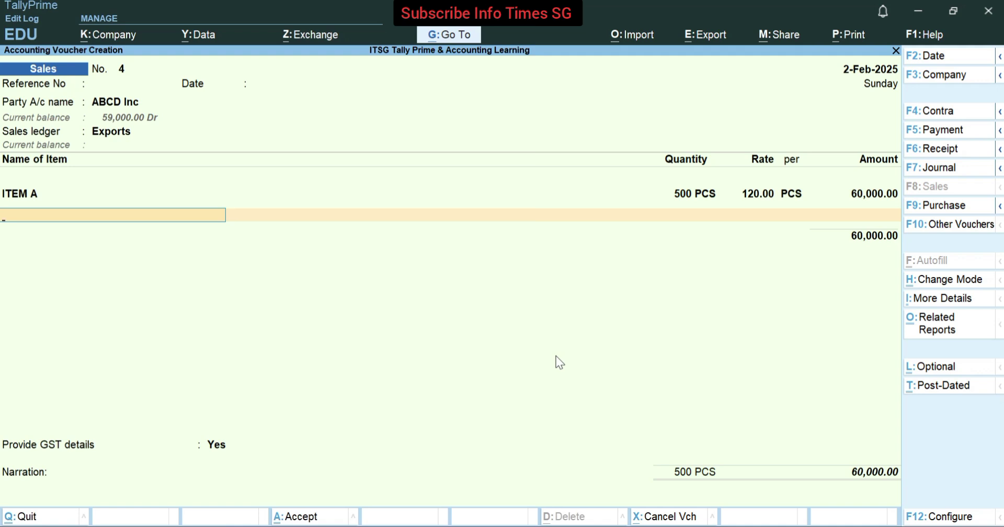
Step: Add the IGST ledger on the line below ITEM A, giving 10,800.00 tax
key(Return)
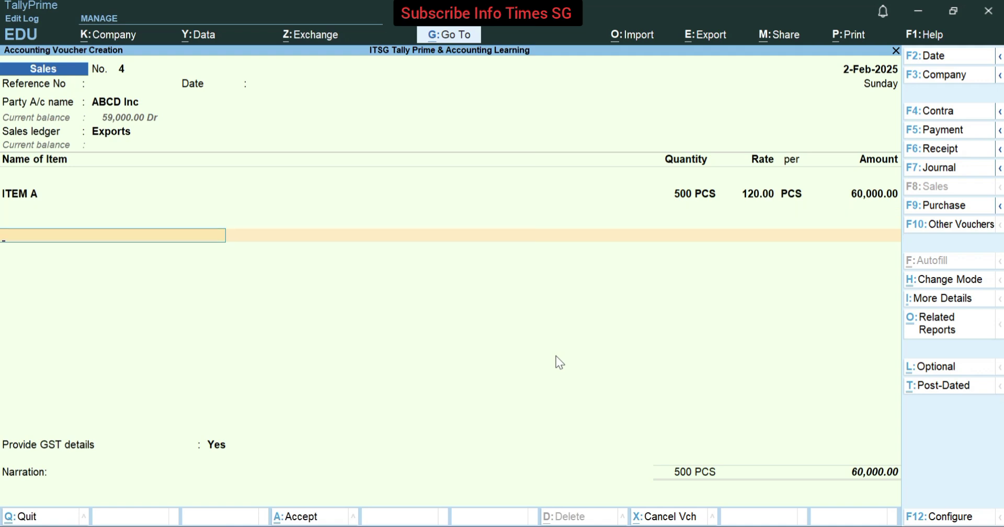
text(Igst)
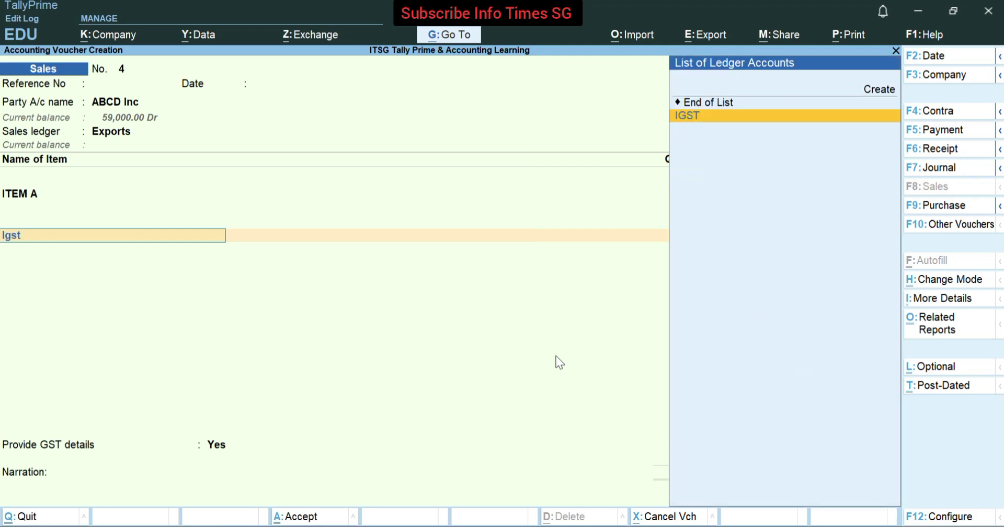
key(Return)
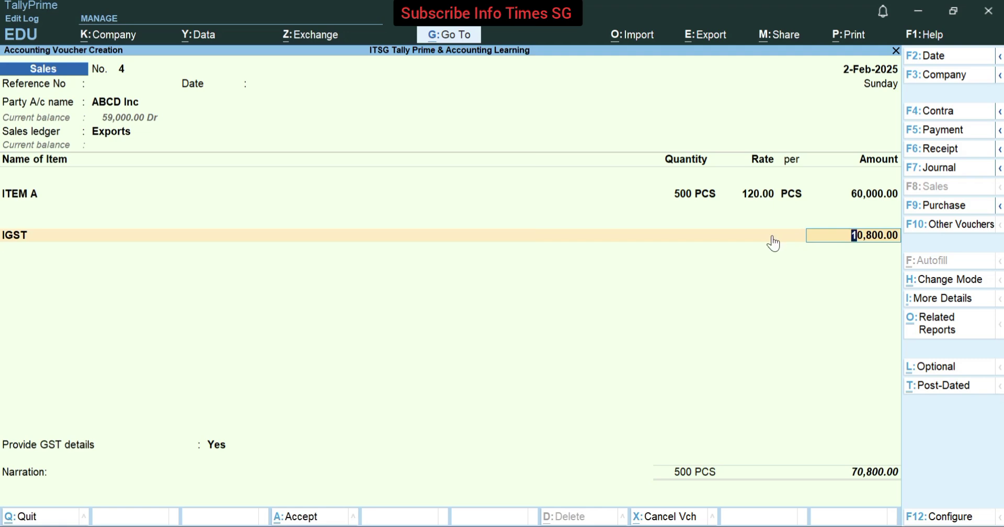
key(BackSpace)
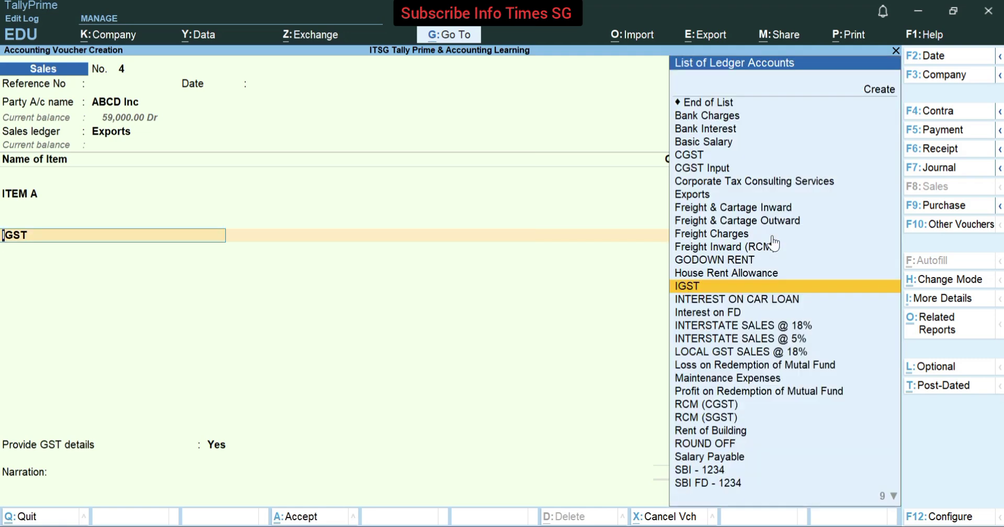
Step: Alter the IGST ledger, step through its name, group and duty type, and bring up Company Features with F11
key(ctrl+Return)
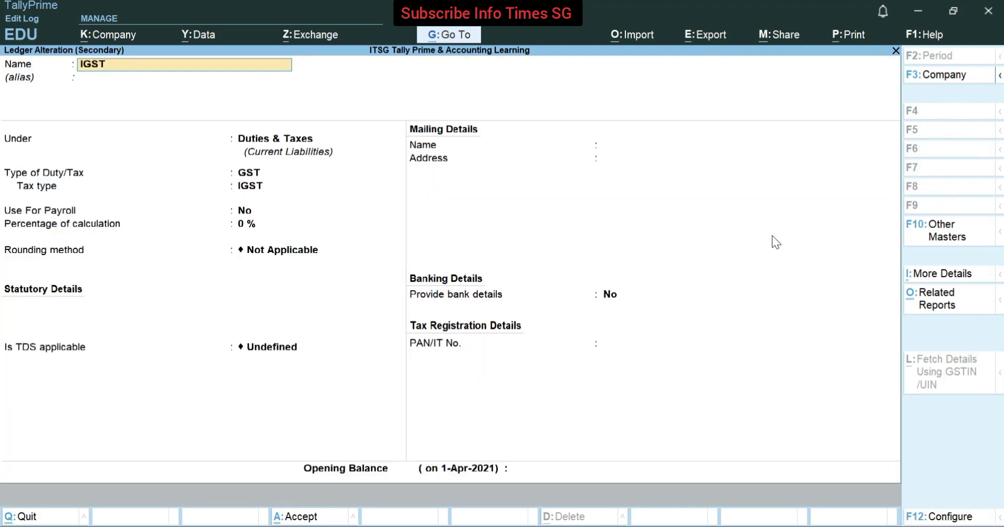
key(Return)
key(Return)
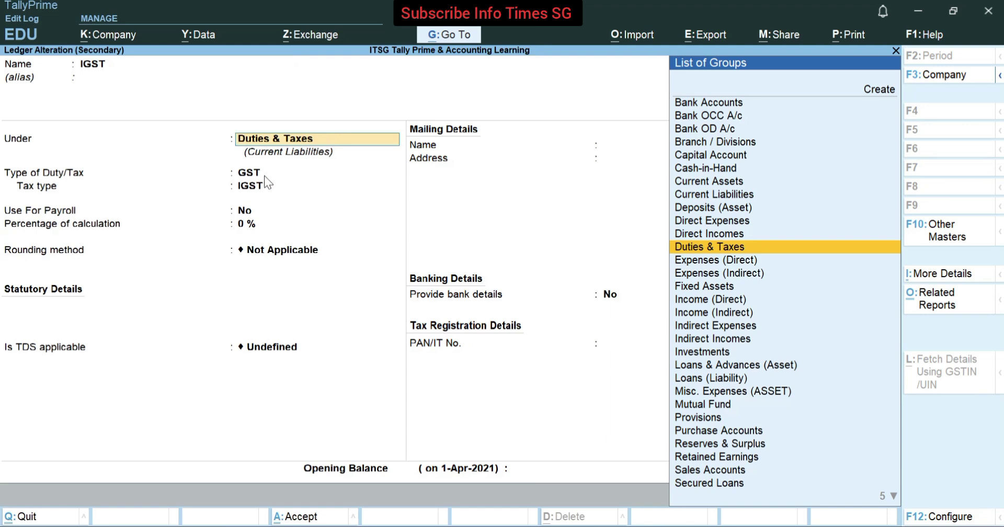
key(Return)
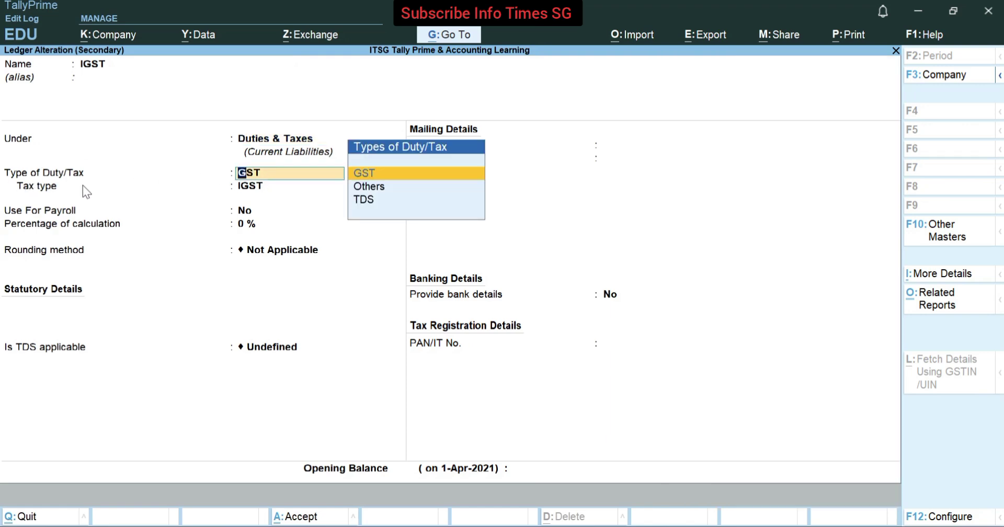
key(Return)
key(BackSpace)
key(F11)
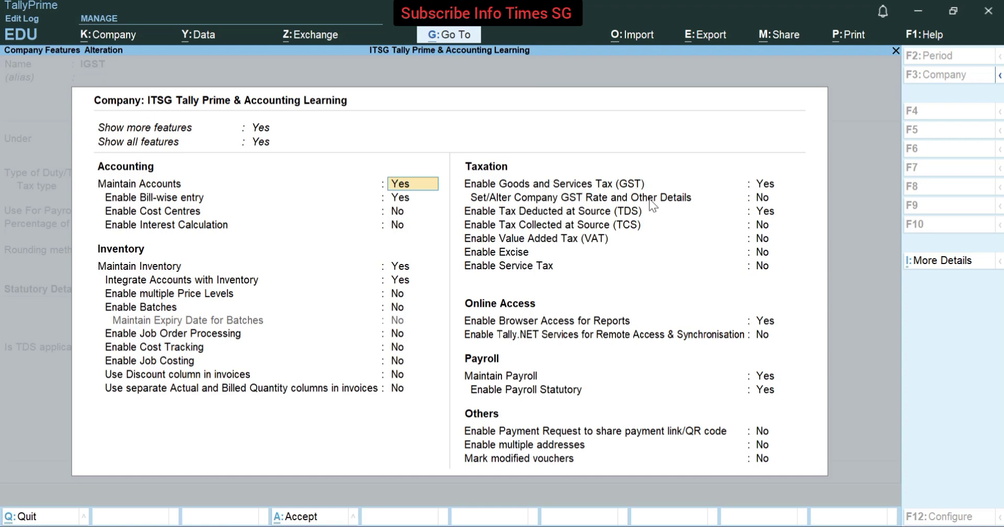
Step: Toggle Enable GST to No and back to Yes, review GST Details, and leave without saving
click(753, 184)
key(n)
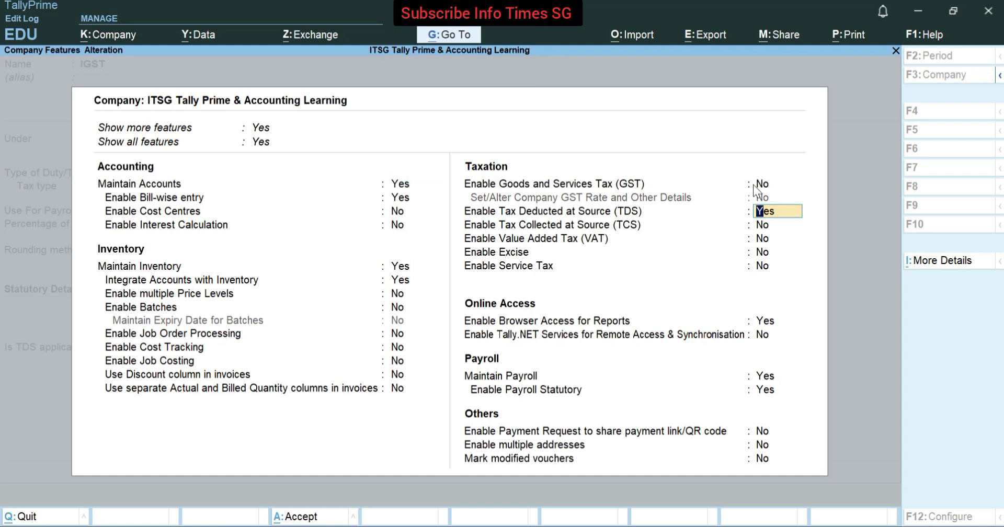
key(Up)
key(Up)
key(Up)
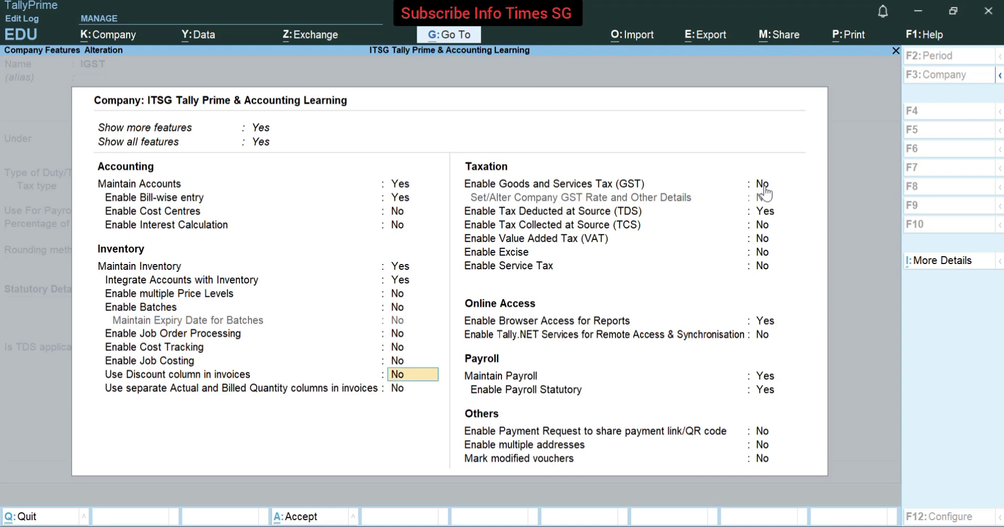
click(763, 188)
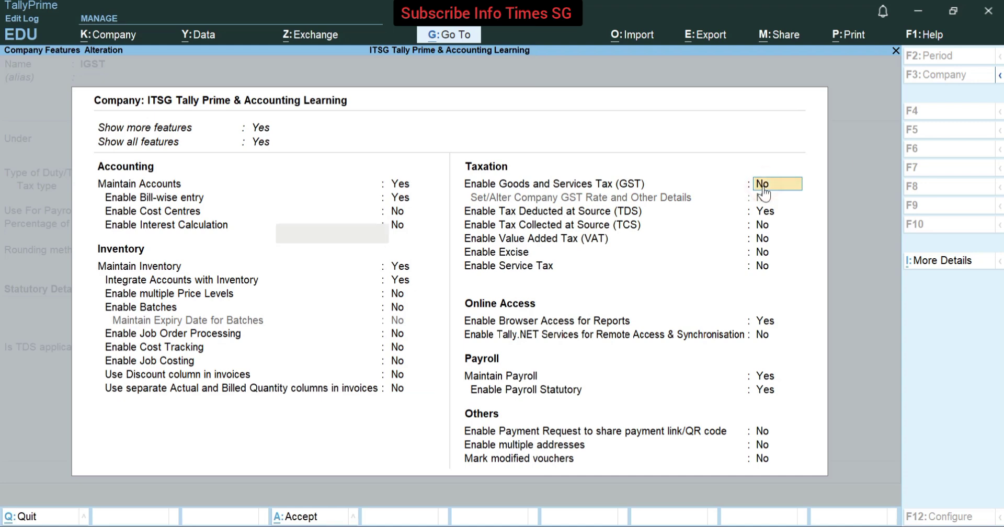
key(y)
key(Return)
key(Return)
key(Return)
key(Return)
key(Return)
key(Up)
key(Up)
key(Return)
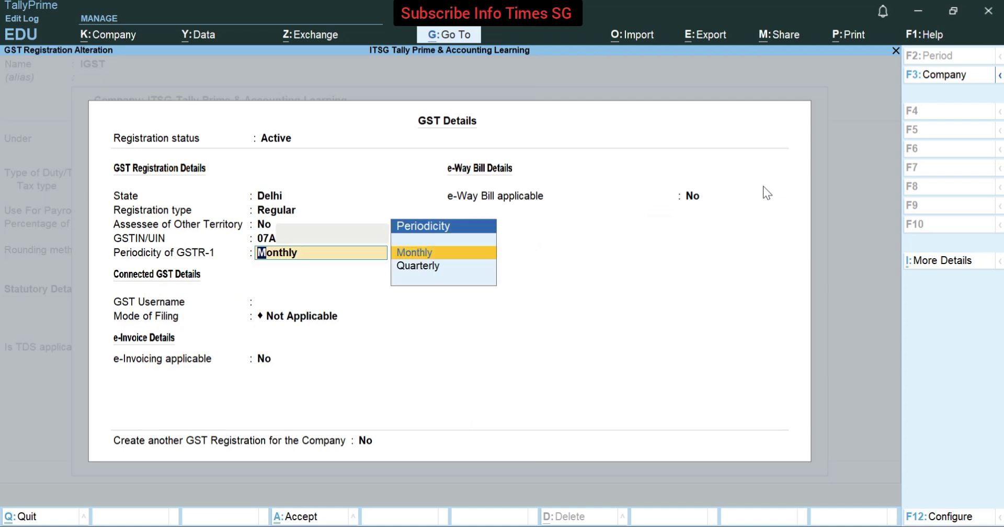
key(Down)
key(Escape)
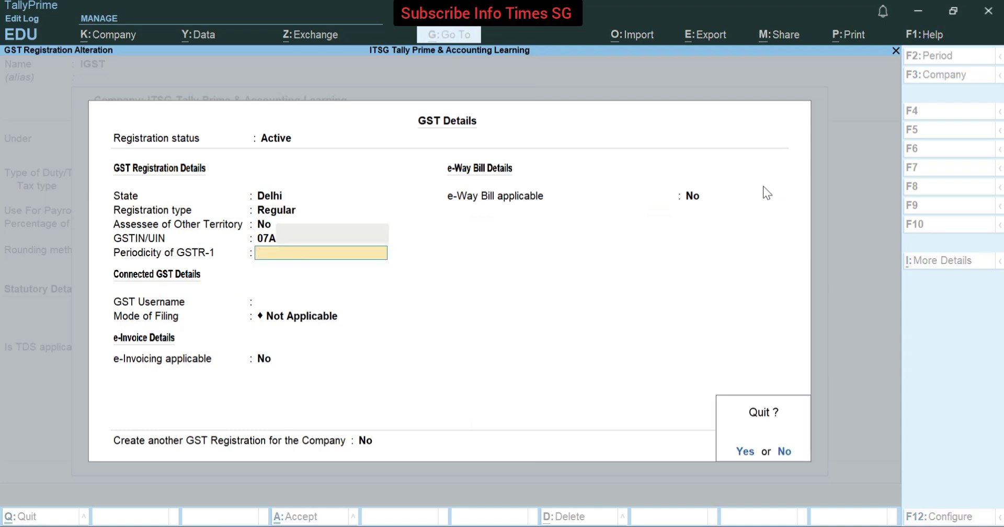
Step: Quit GST Details and save the IGST ledger unchanged with tax type IGST, payroll No and TDS Undefined
key(y)
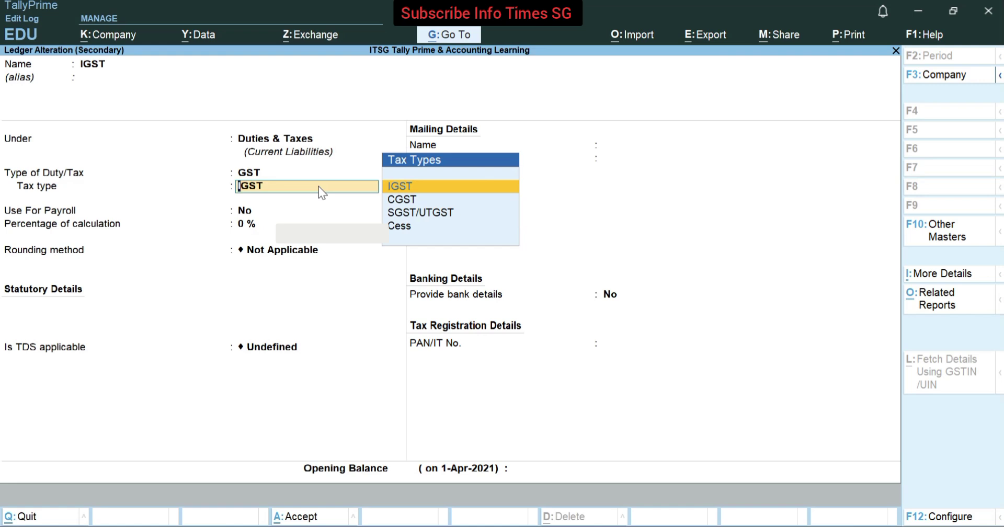
key(Return)
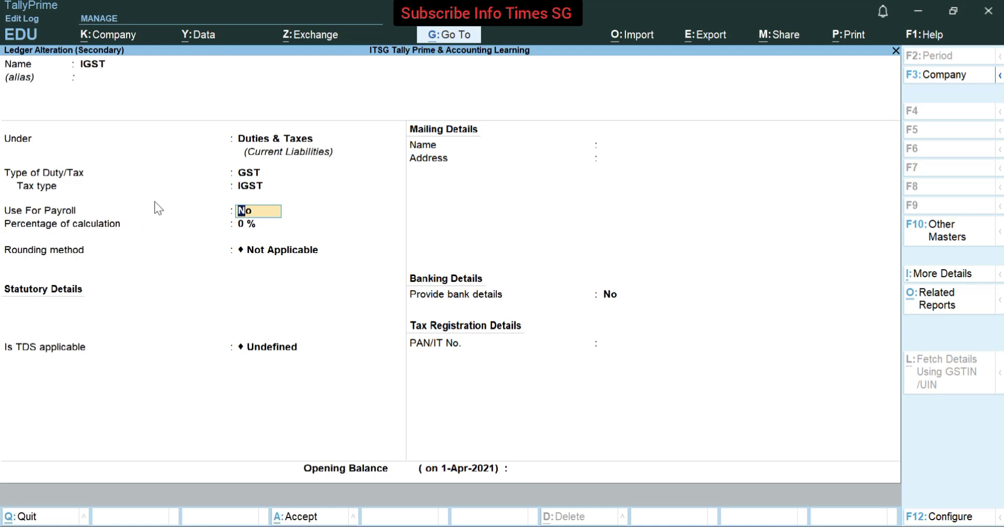
key(Return)
key(Return)
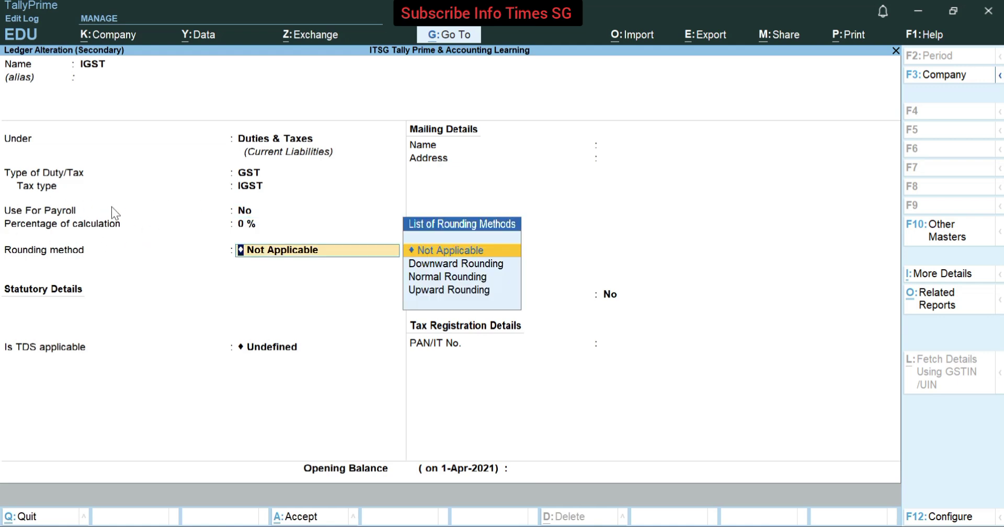
key(Return)
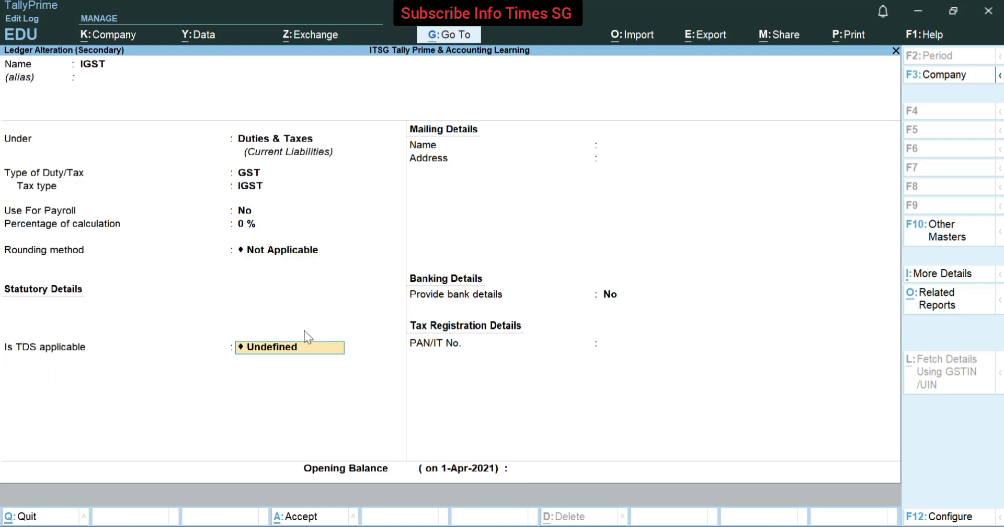
key(Return)
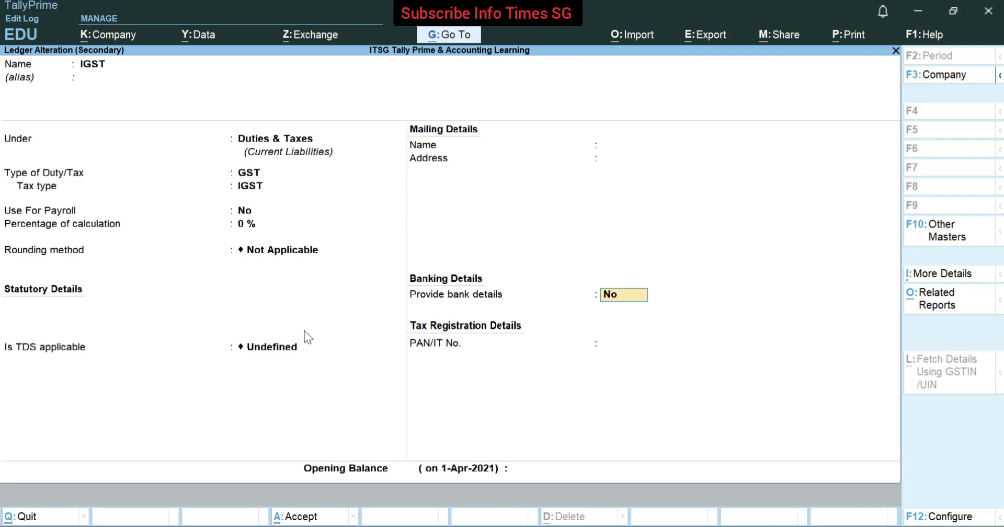
key(Return)
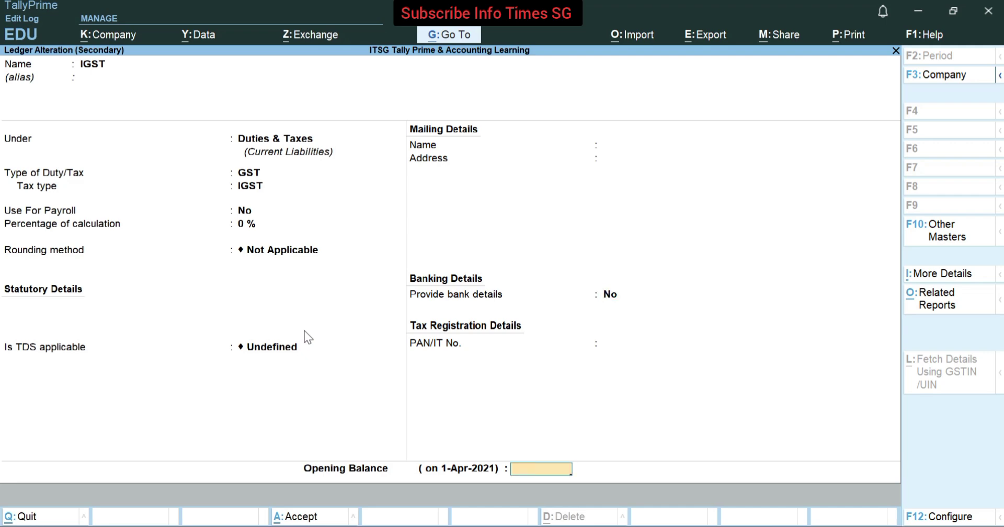
key(Return)
key(Return)
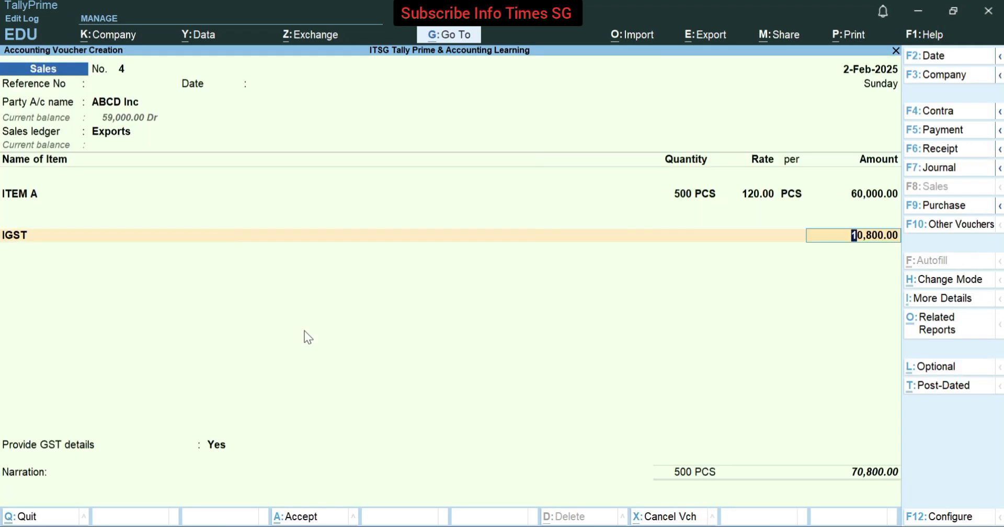
key(Return)
key(Return)
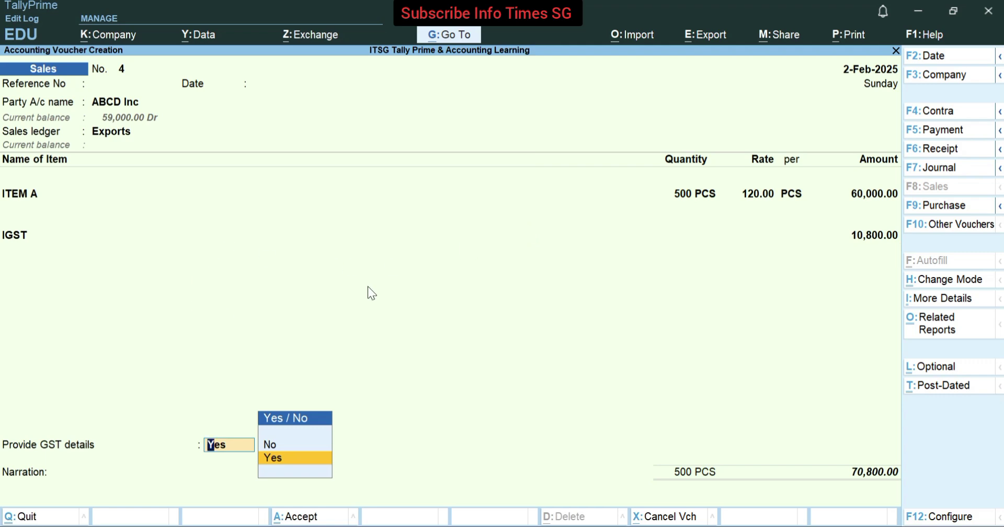
Step: Provide GST details, leave export shipping fields blank, record a New Ref bill, and save voucher 4
key(Return)
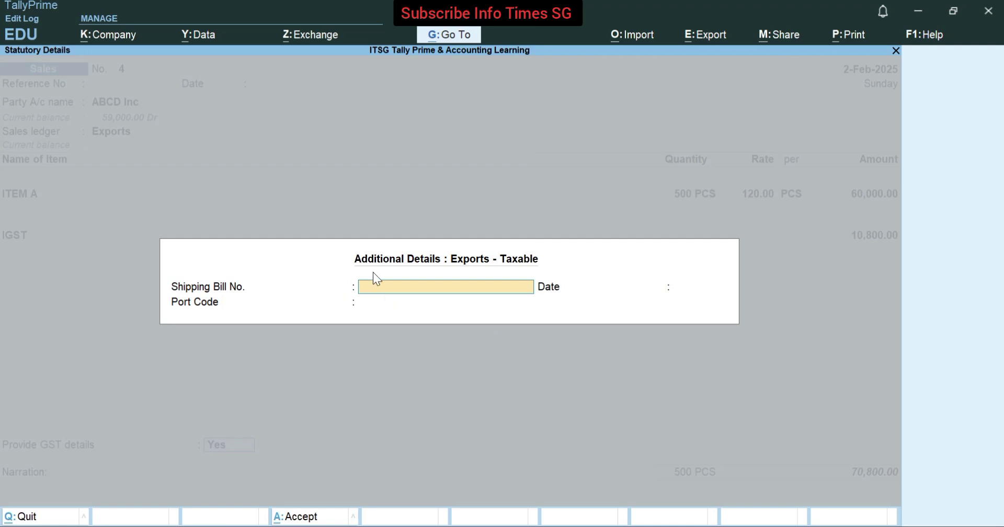
key(Return)
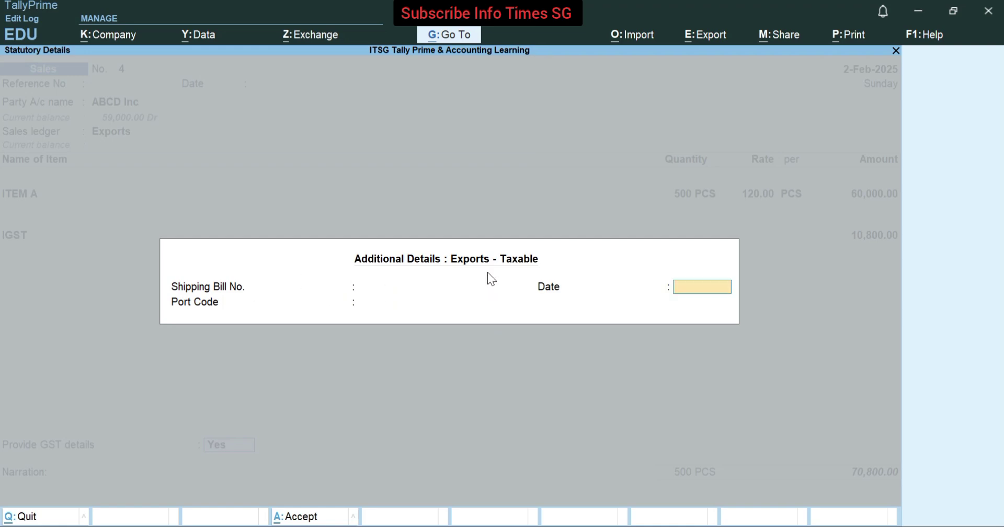
key(Return)
key(Return)
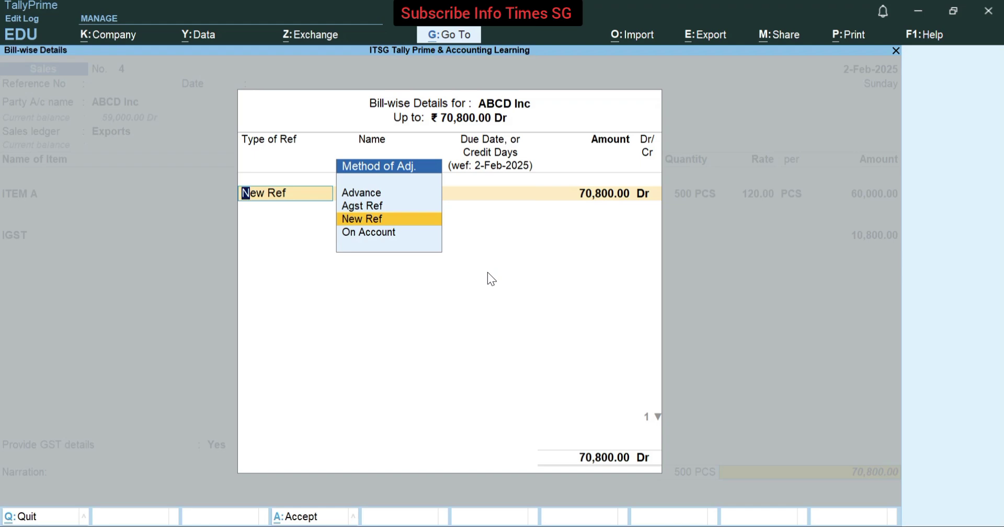
key(Return)
key(Return)
key(Return)
key(Return)
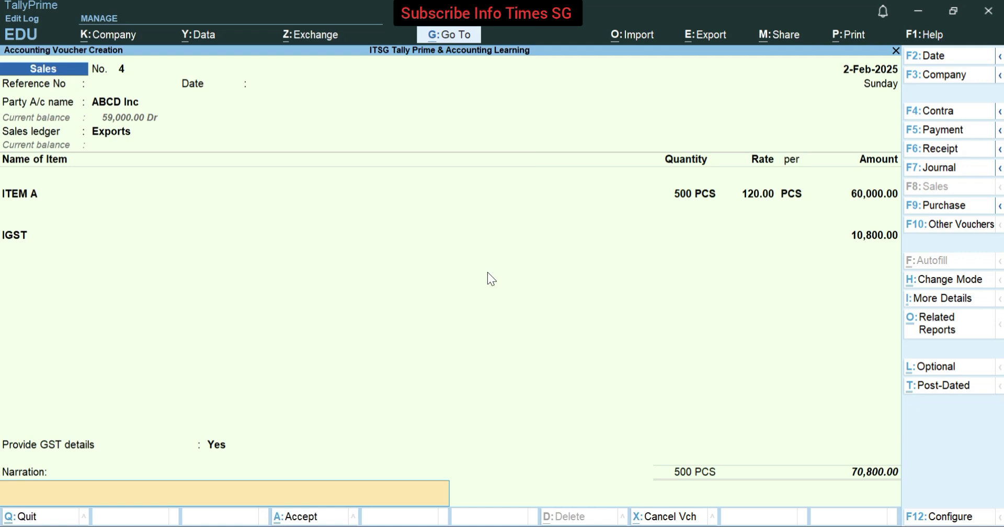
key(Return)
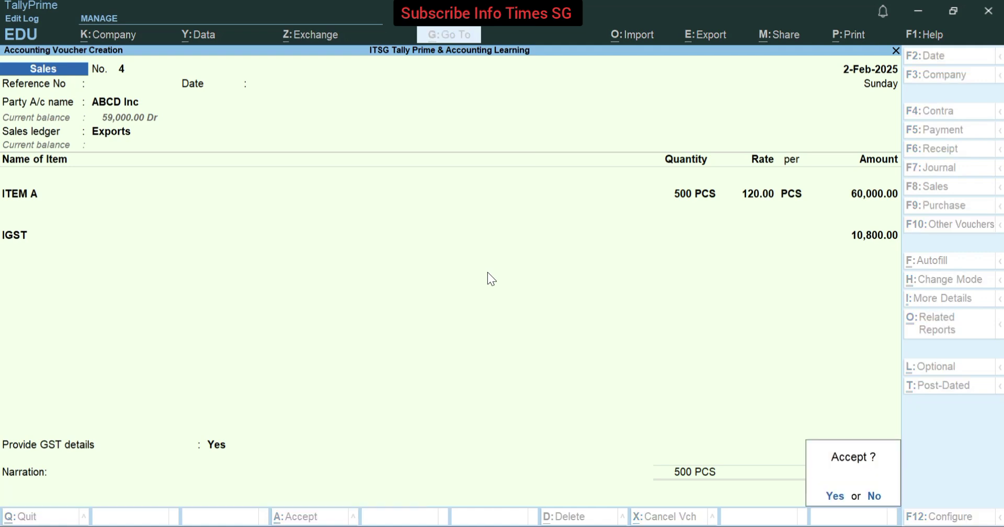
key(y)
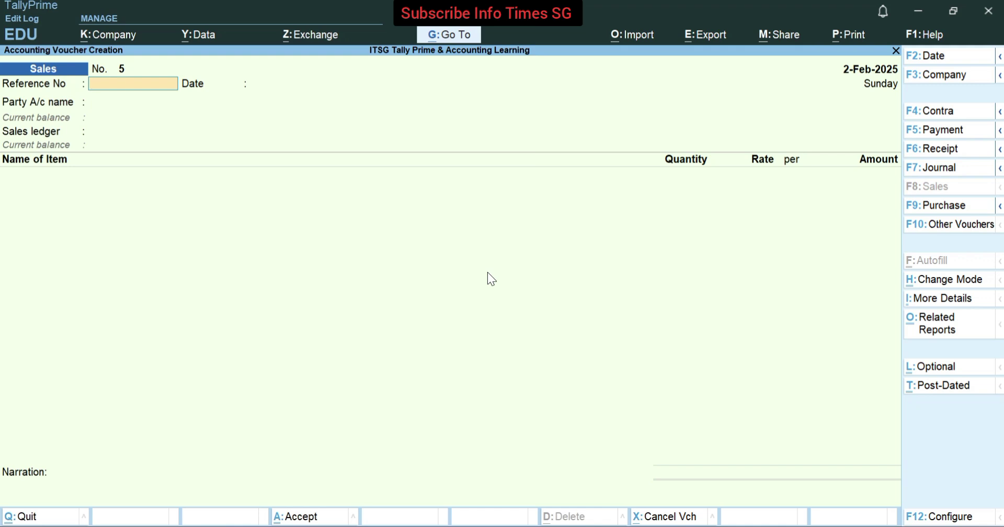
Step: Reopen Sales voucher 4 and show a zoomed Tax Invoice print preview
key(Page_Up)
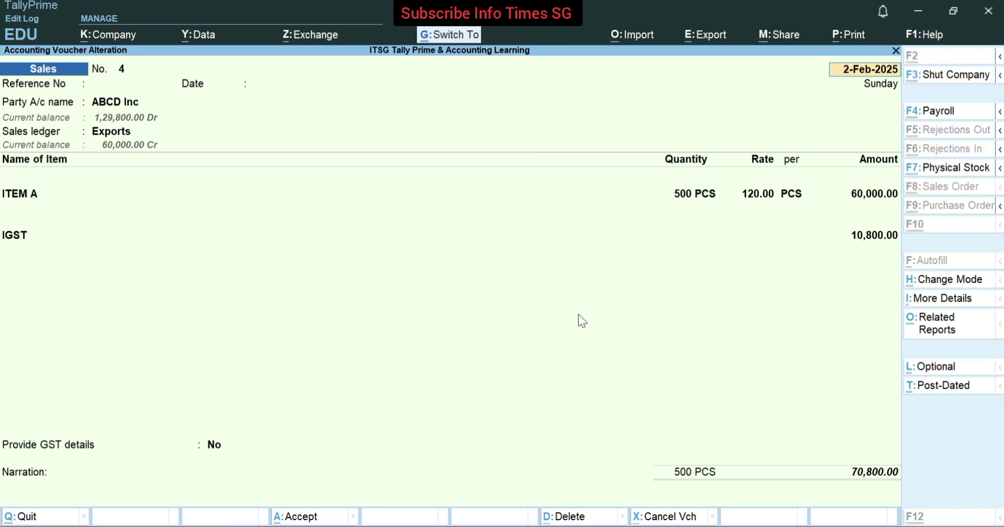
key(ctrl+p)
click(438, 355)
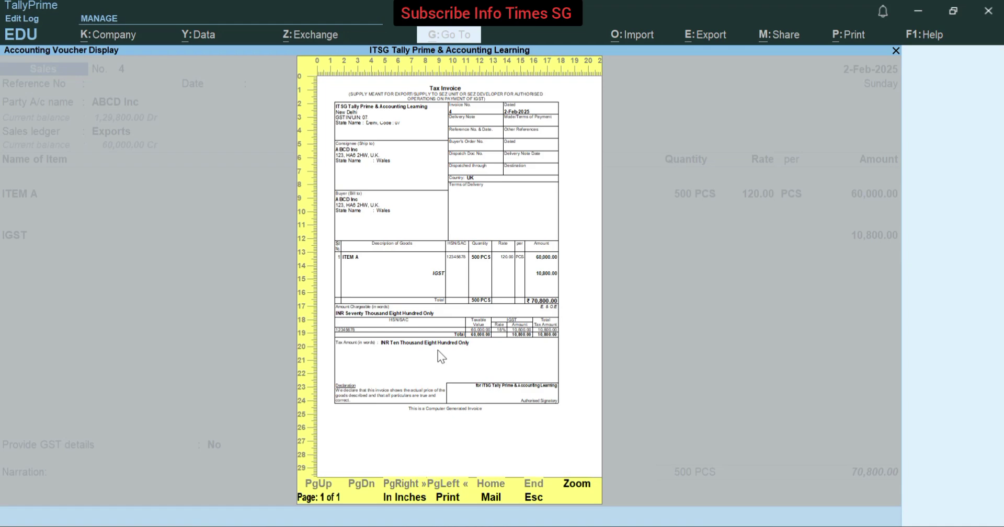
click(438, 350)
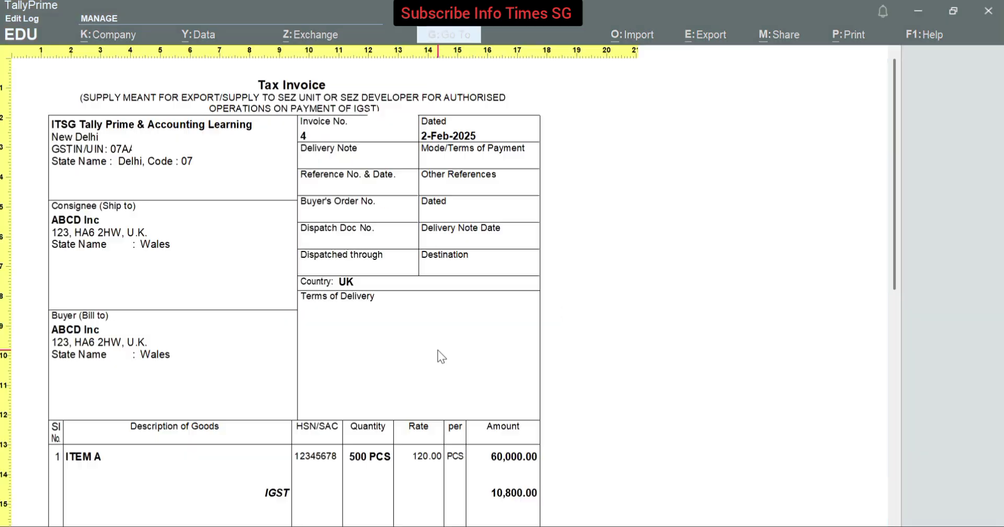